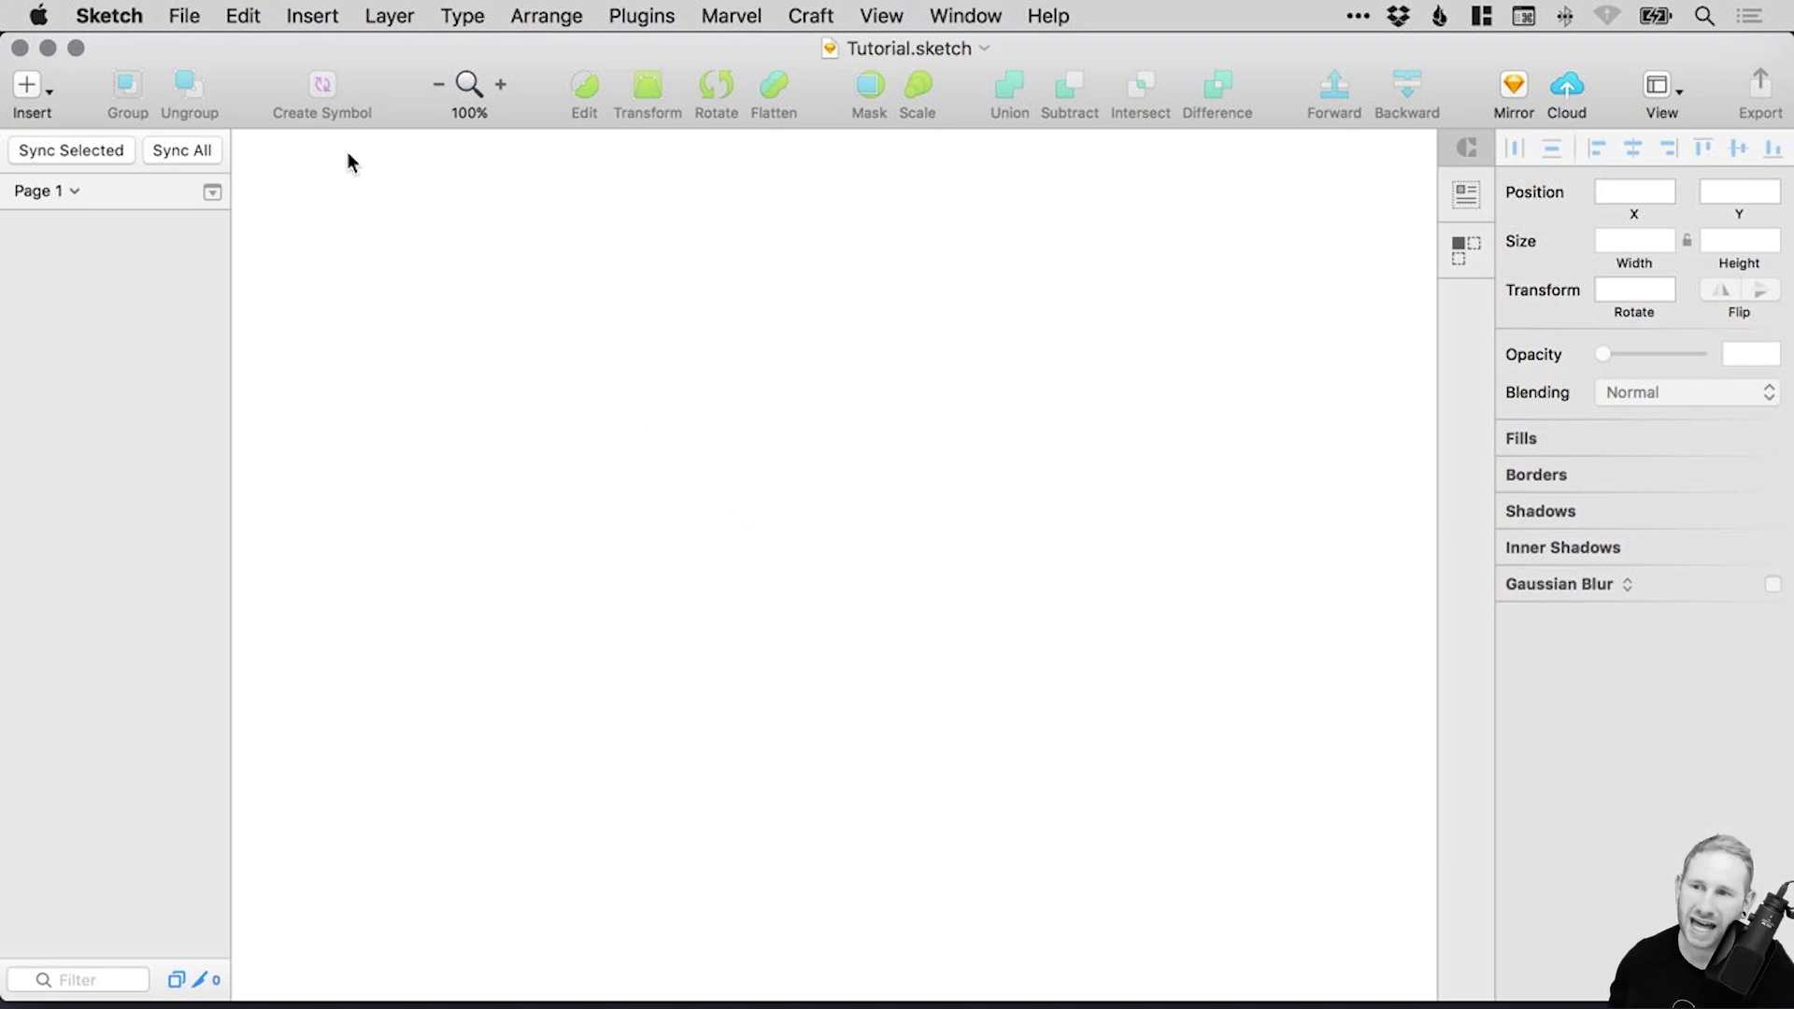
# Insert a new artboard by dragging it out on the canvas.
pyautogui.click(28, 86)
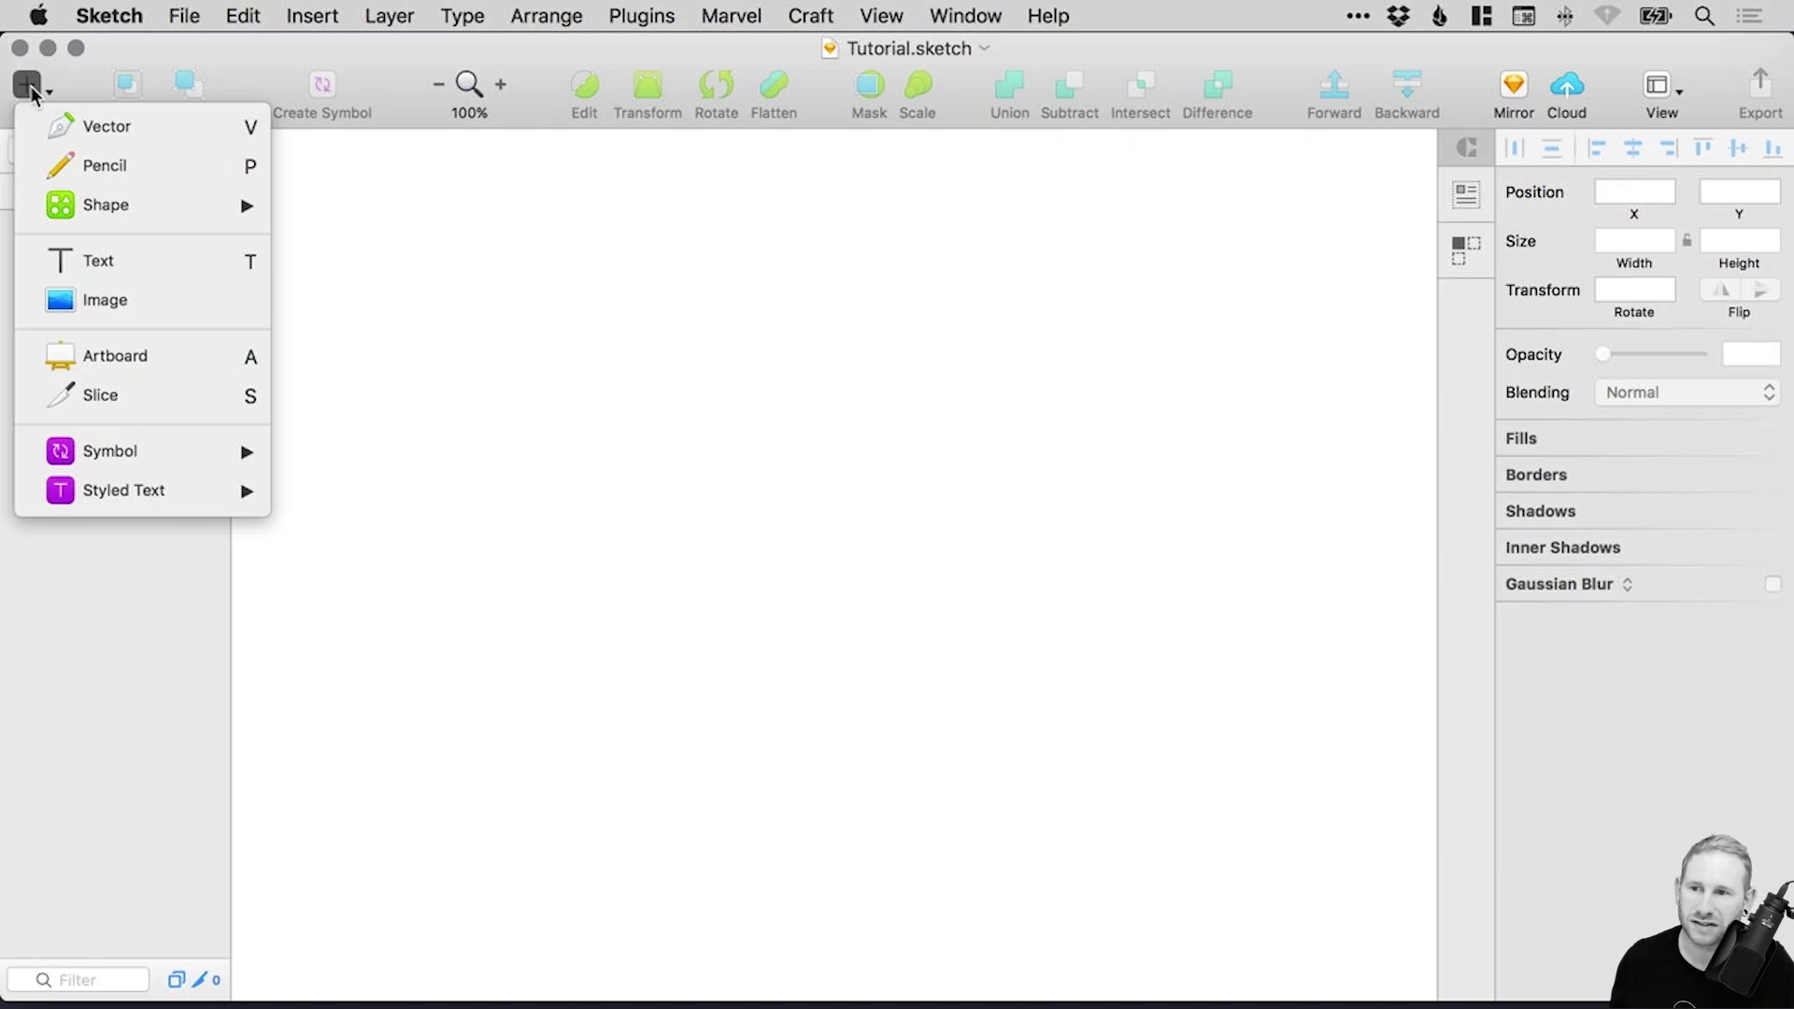
pyautogui.click(182, 361)
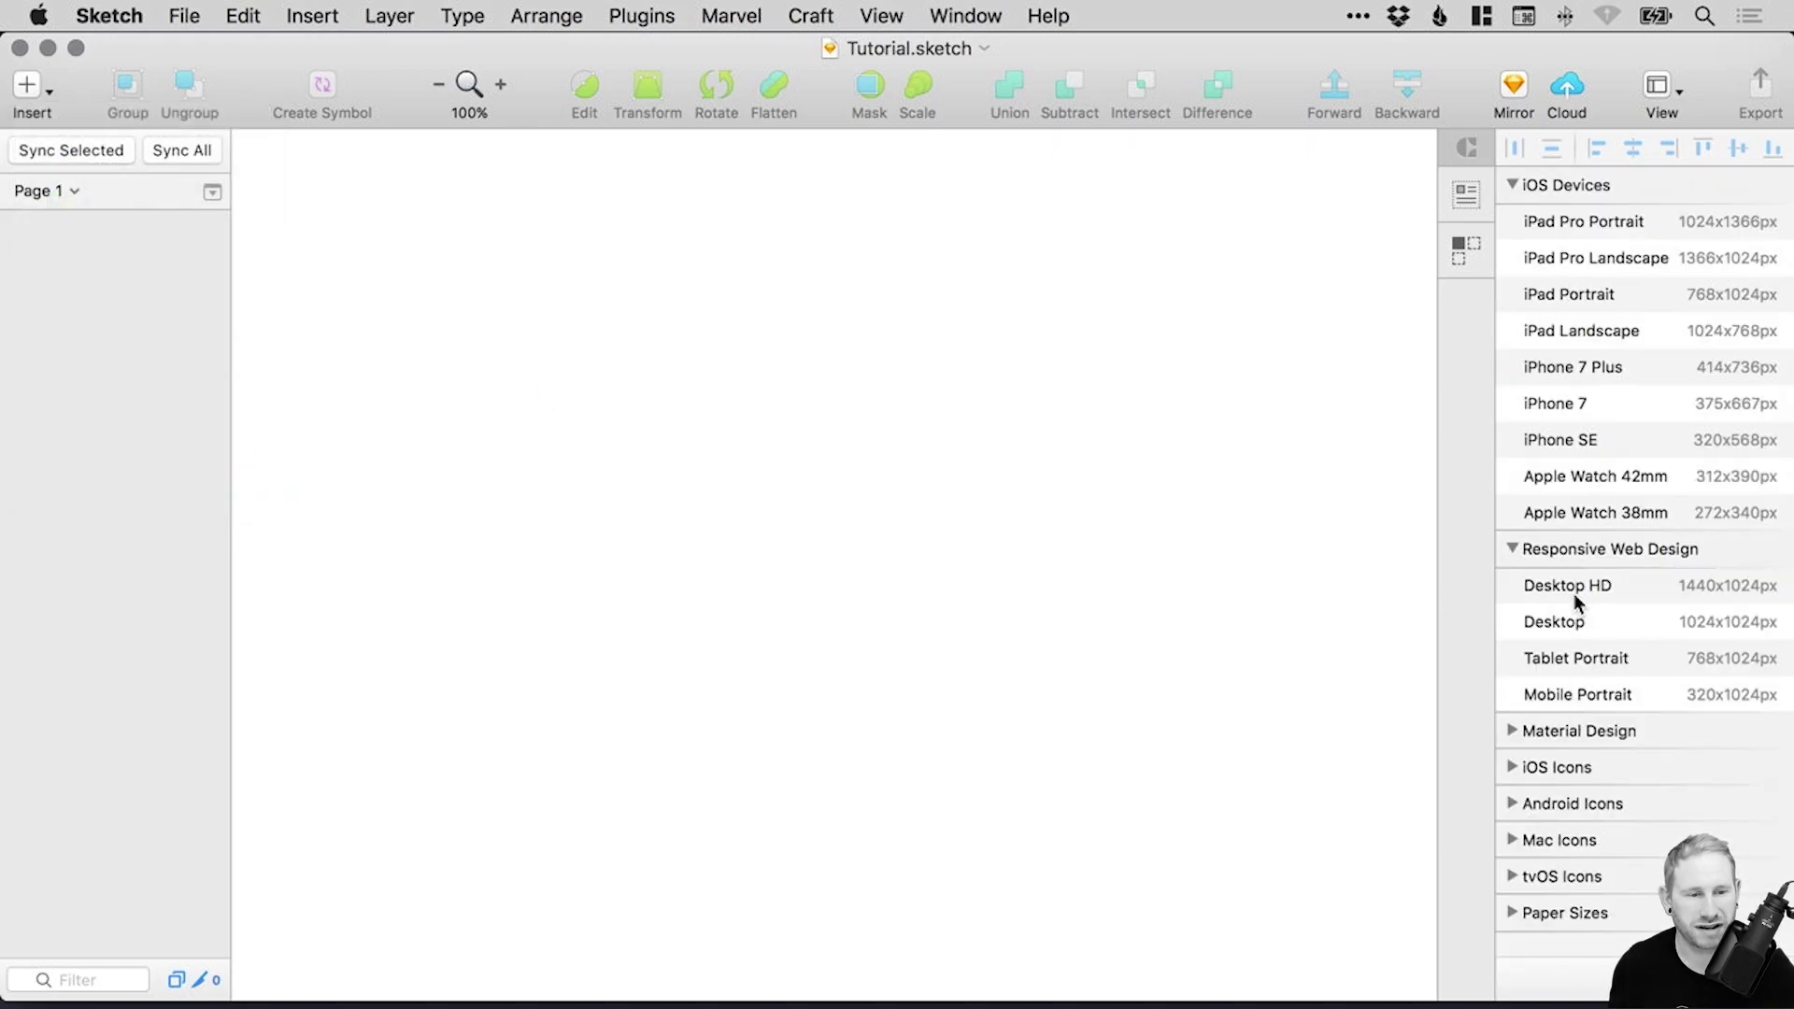
pyautogui.moveTo(350, 241); pyautogui.dragTo(1315, 844)
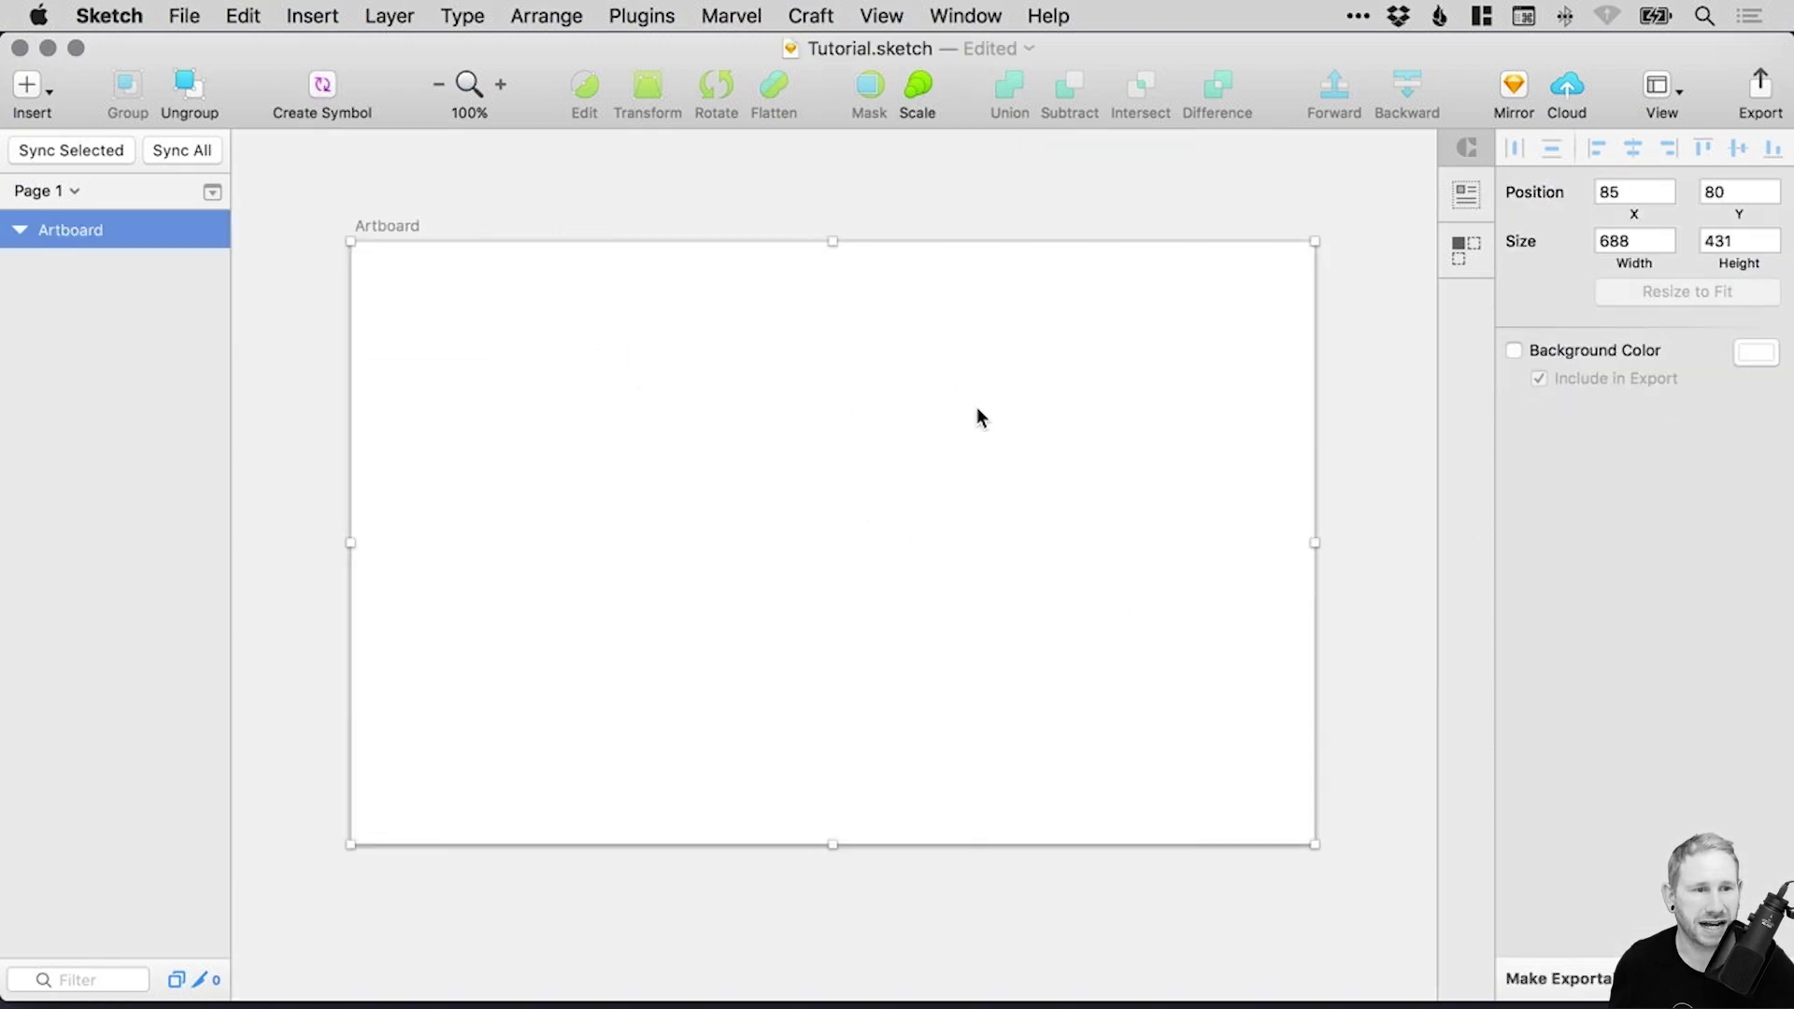
# Size the artboard to 1300 × 1000 px and fit it into view.
pyautogui.click(1621, 241)
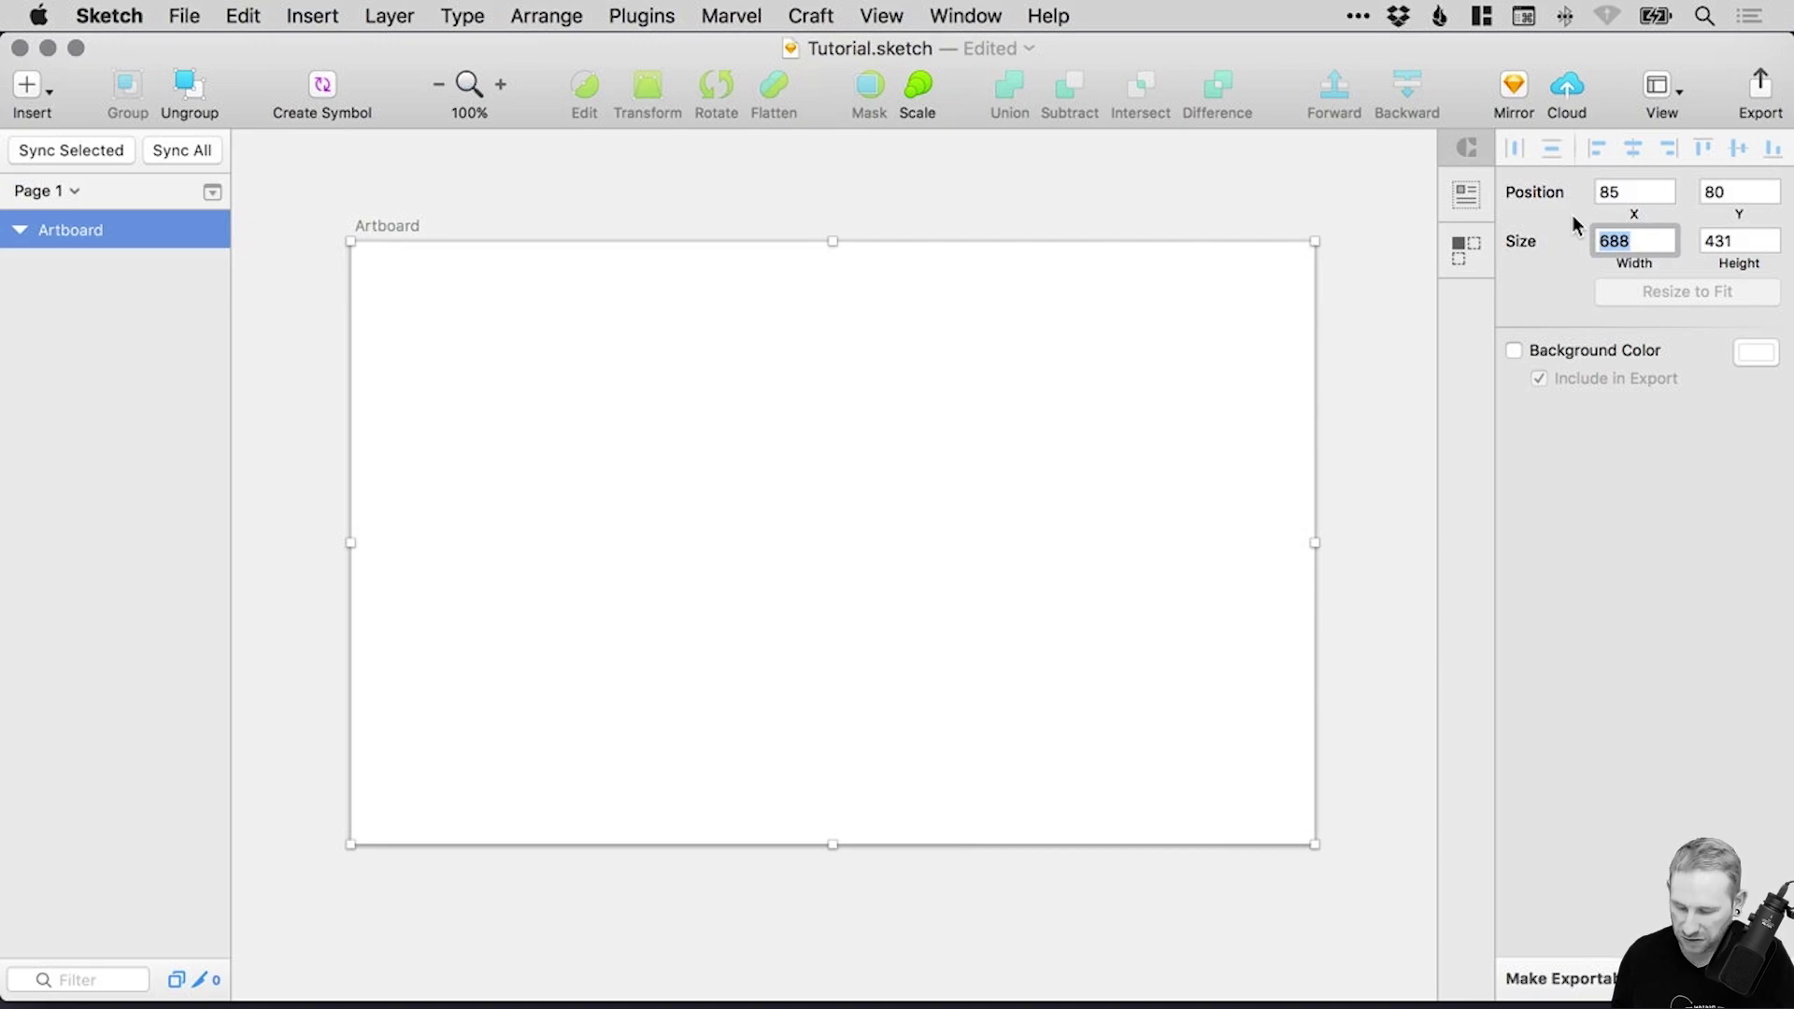
pyautogui.write('1300')
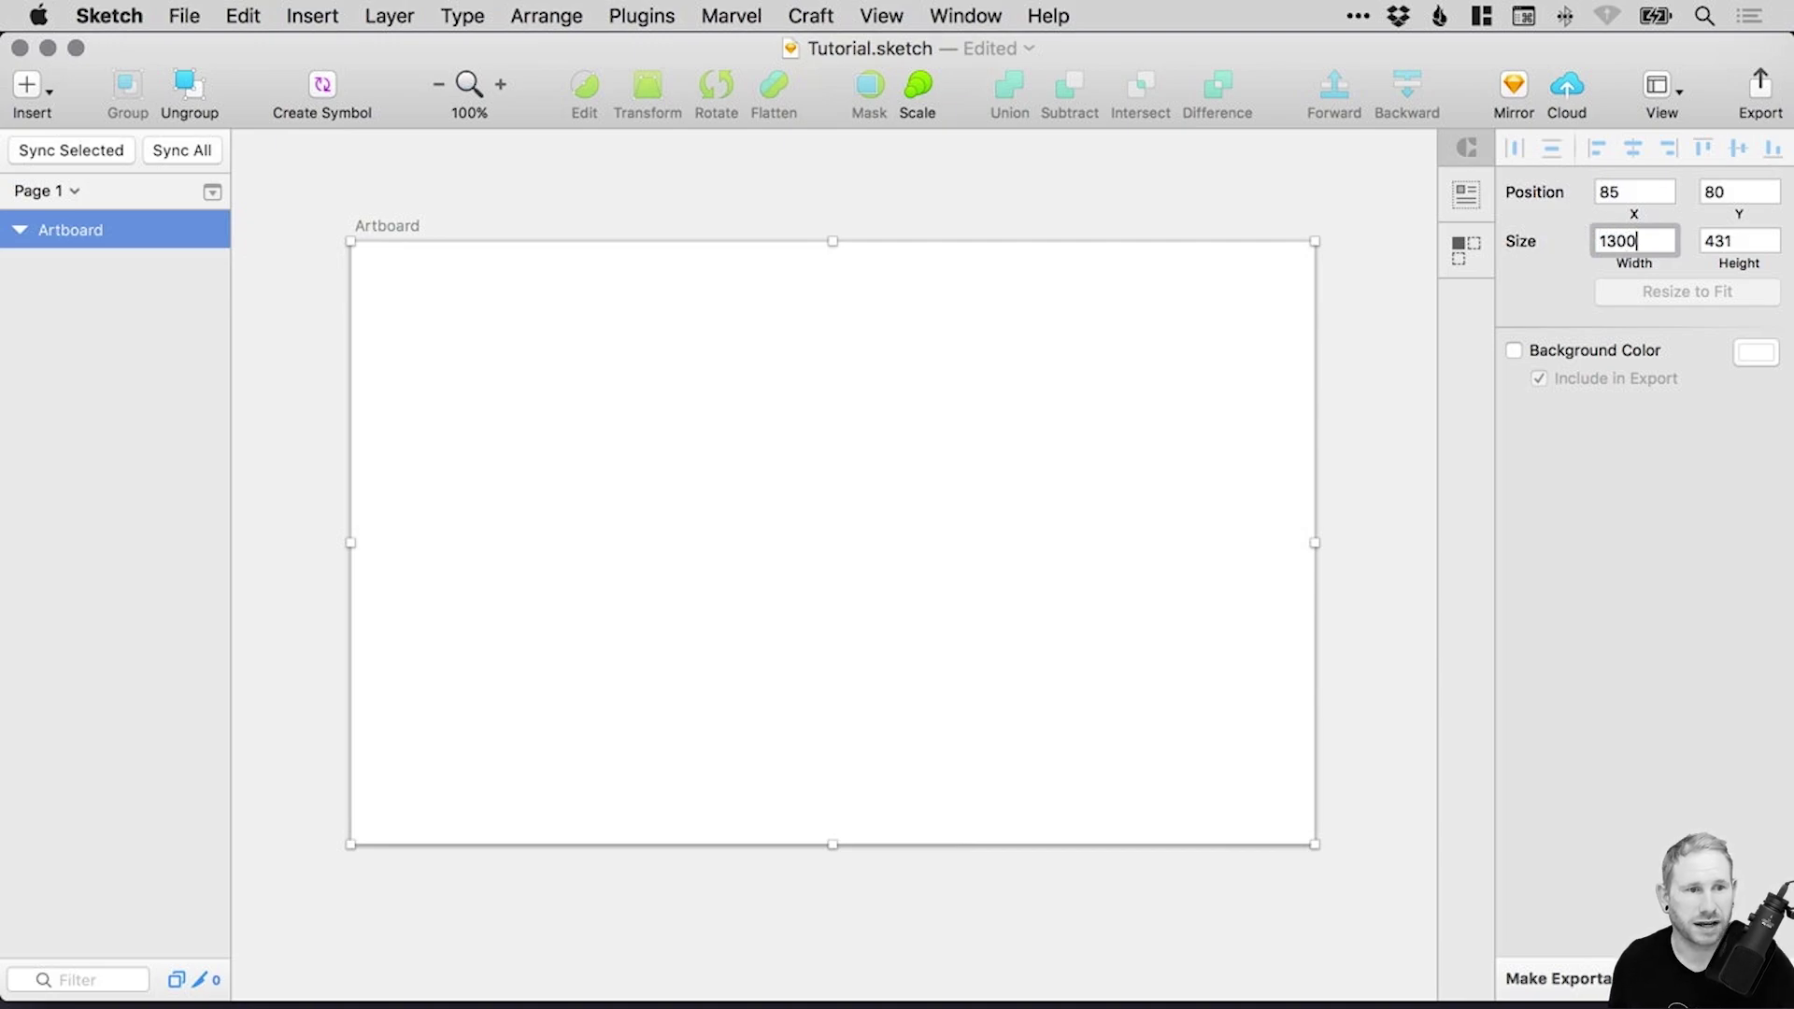
pyautogui.press('Return')
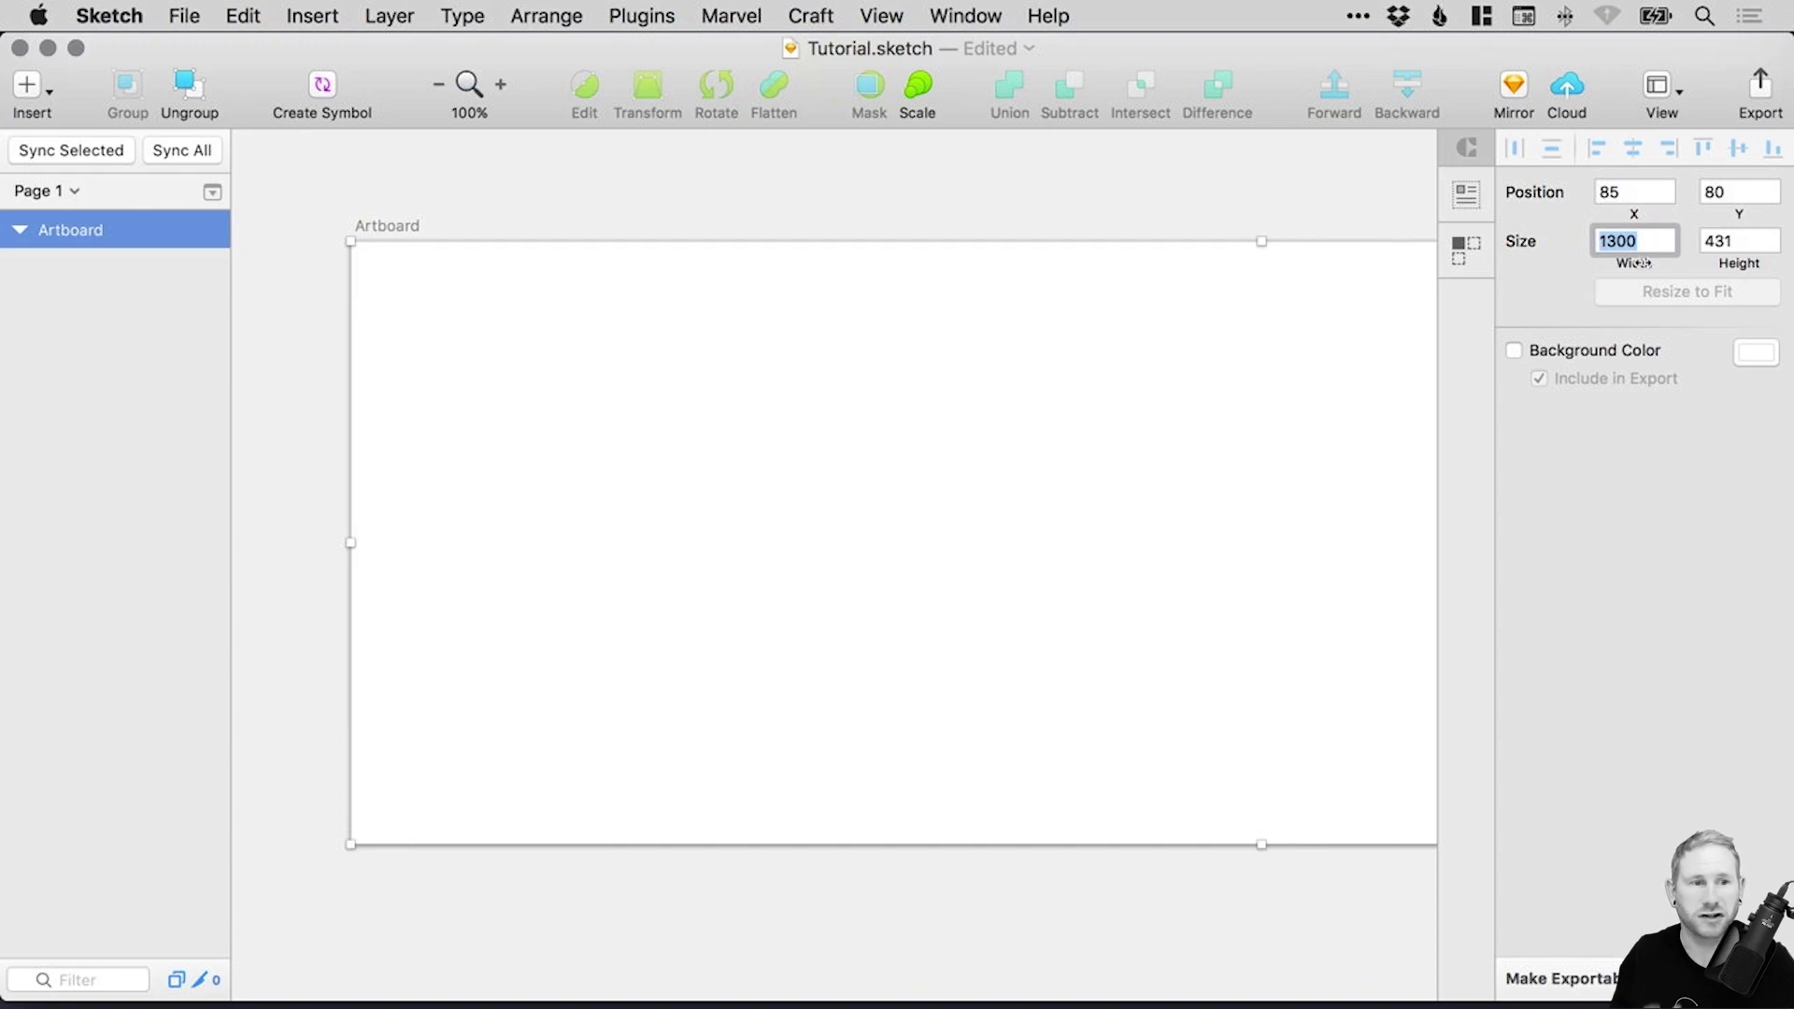
pyautogui.click(1730, 241)
pyautogui.write('1000')
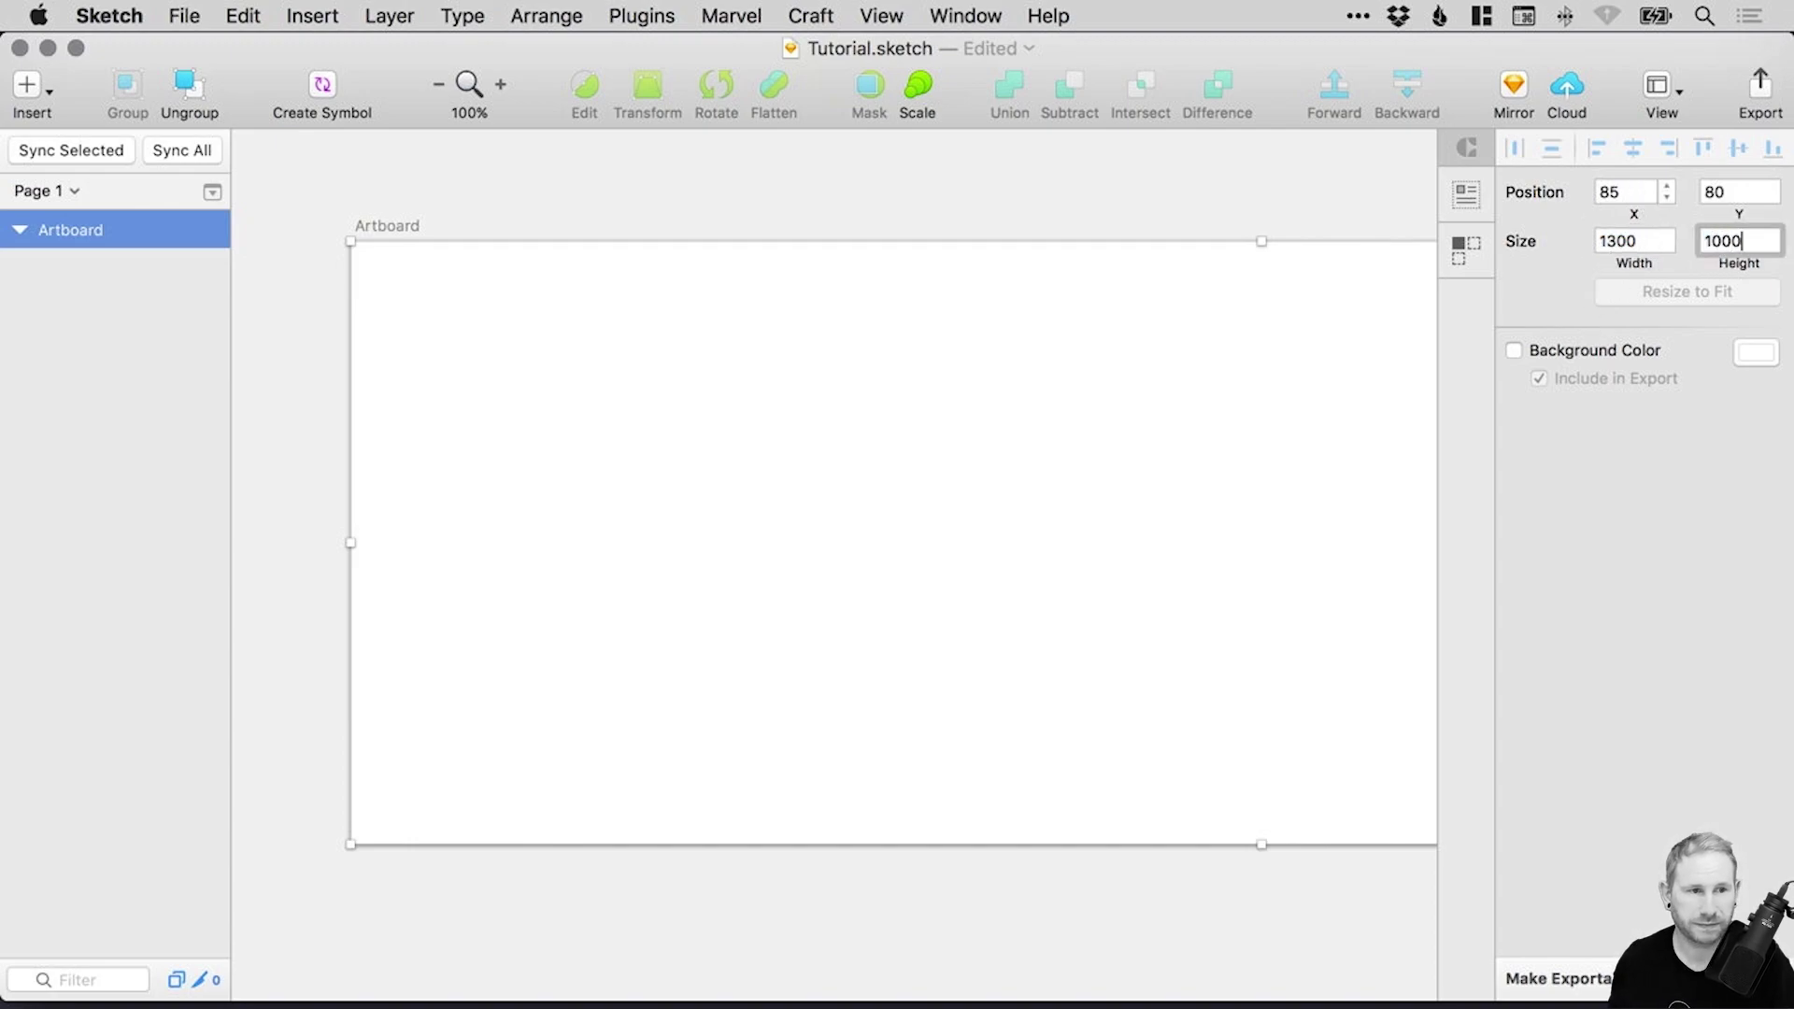
pyautogui.press('Return')
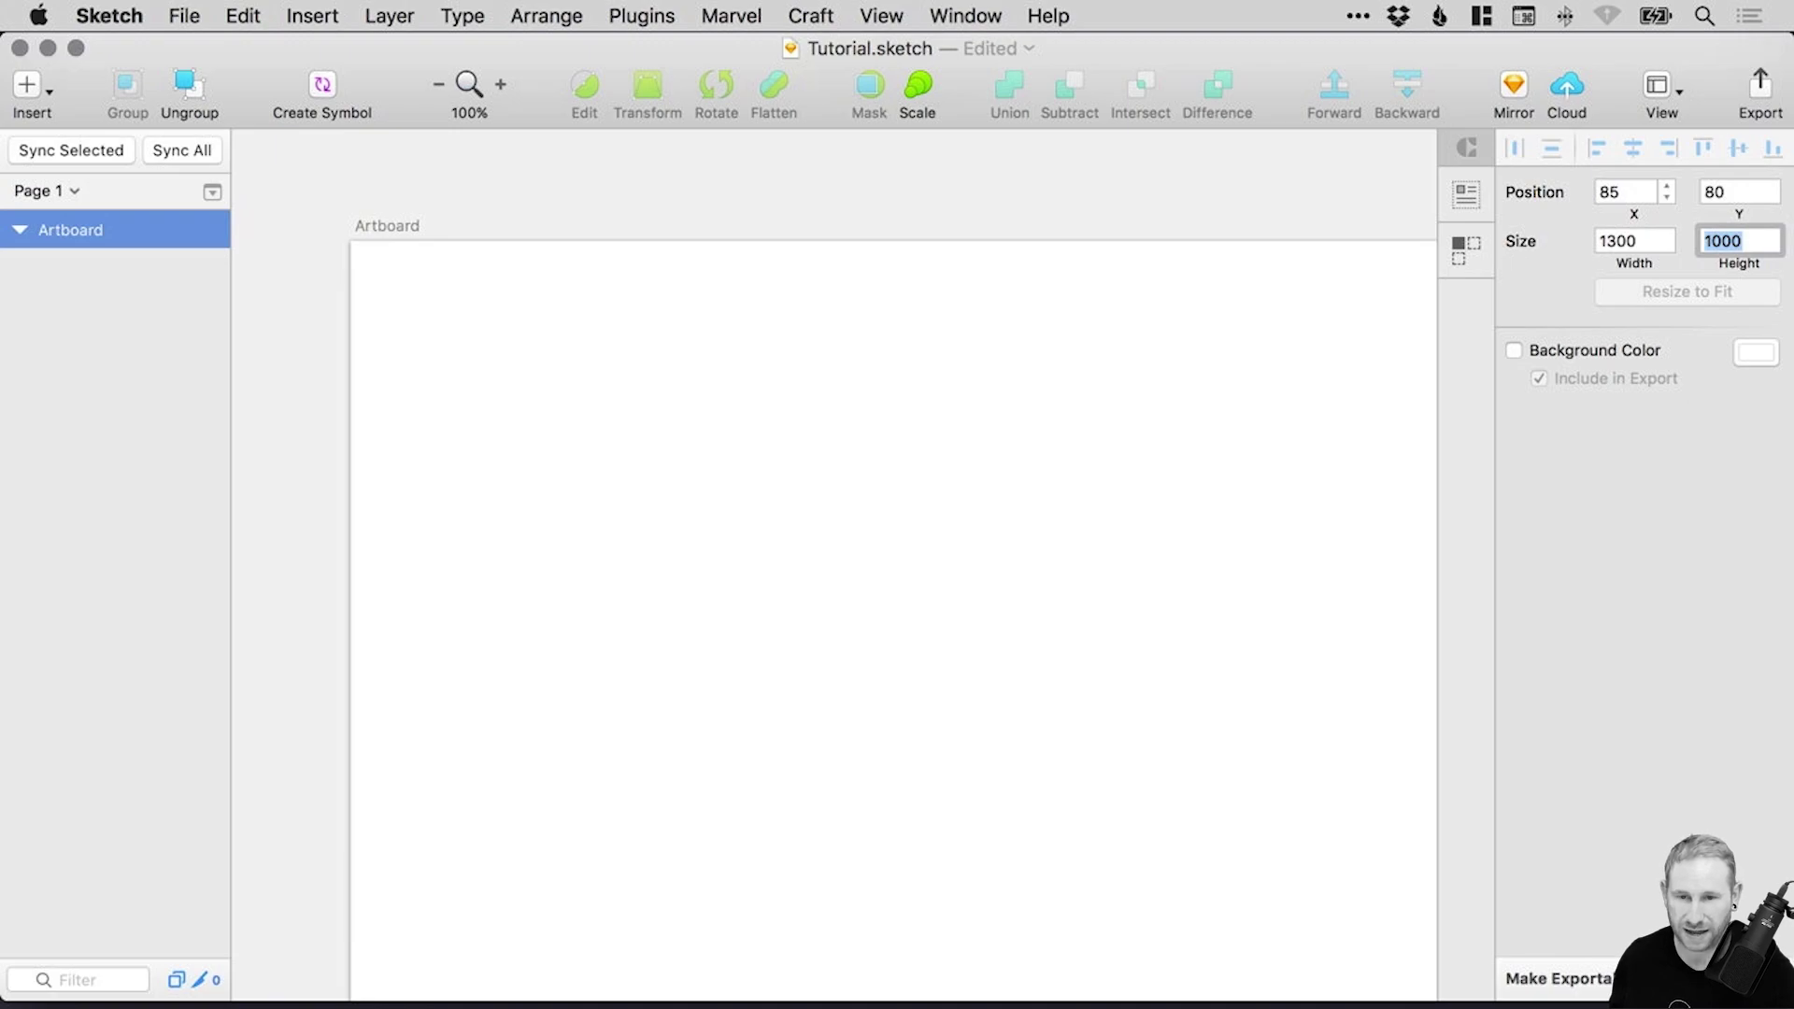
pyautogui.press('super+1')
pyautogui.click(1409, 176)
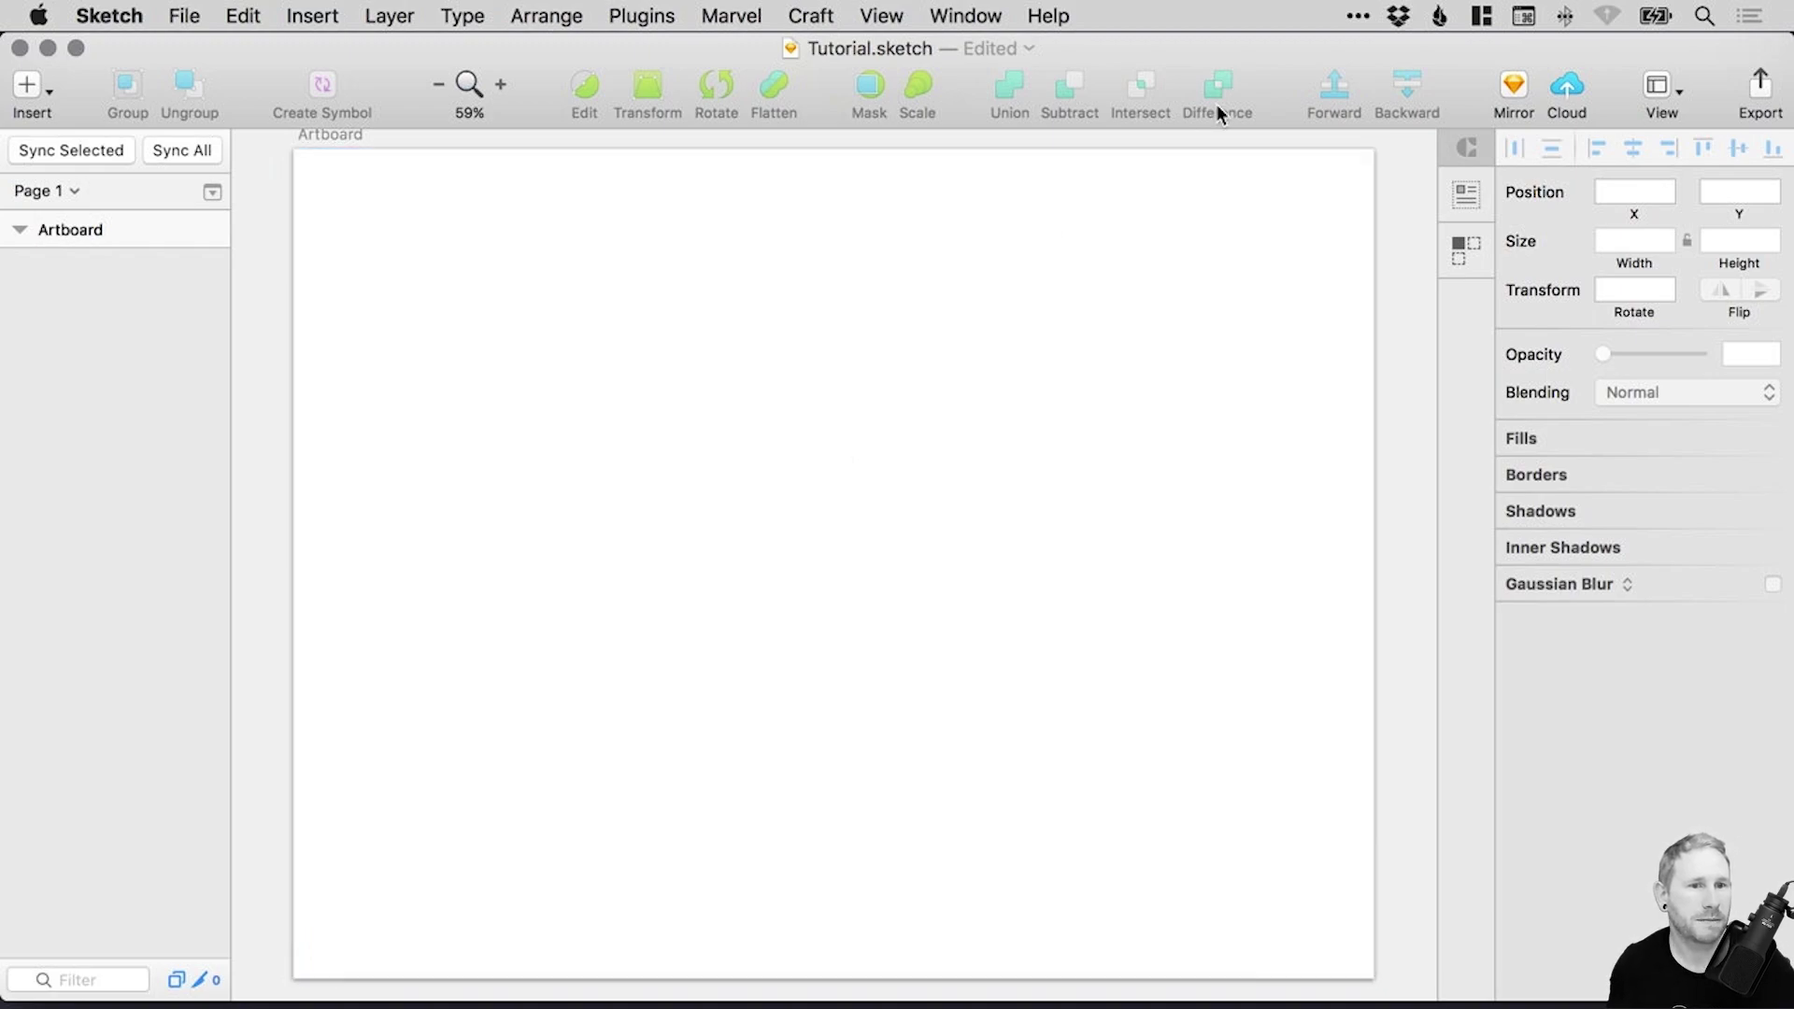
# In Layout Settings, keep 12 columns at 960 px, raise the offset from 32px, and centre them.
pyautogui.click(1664, 93)
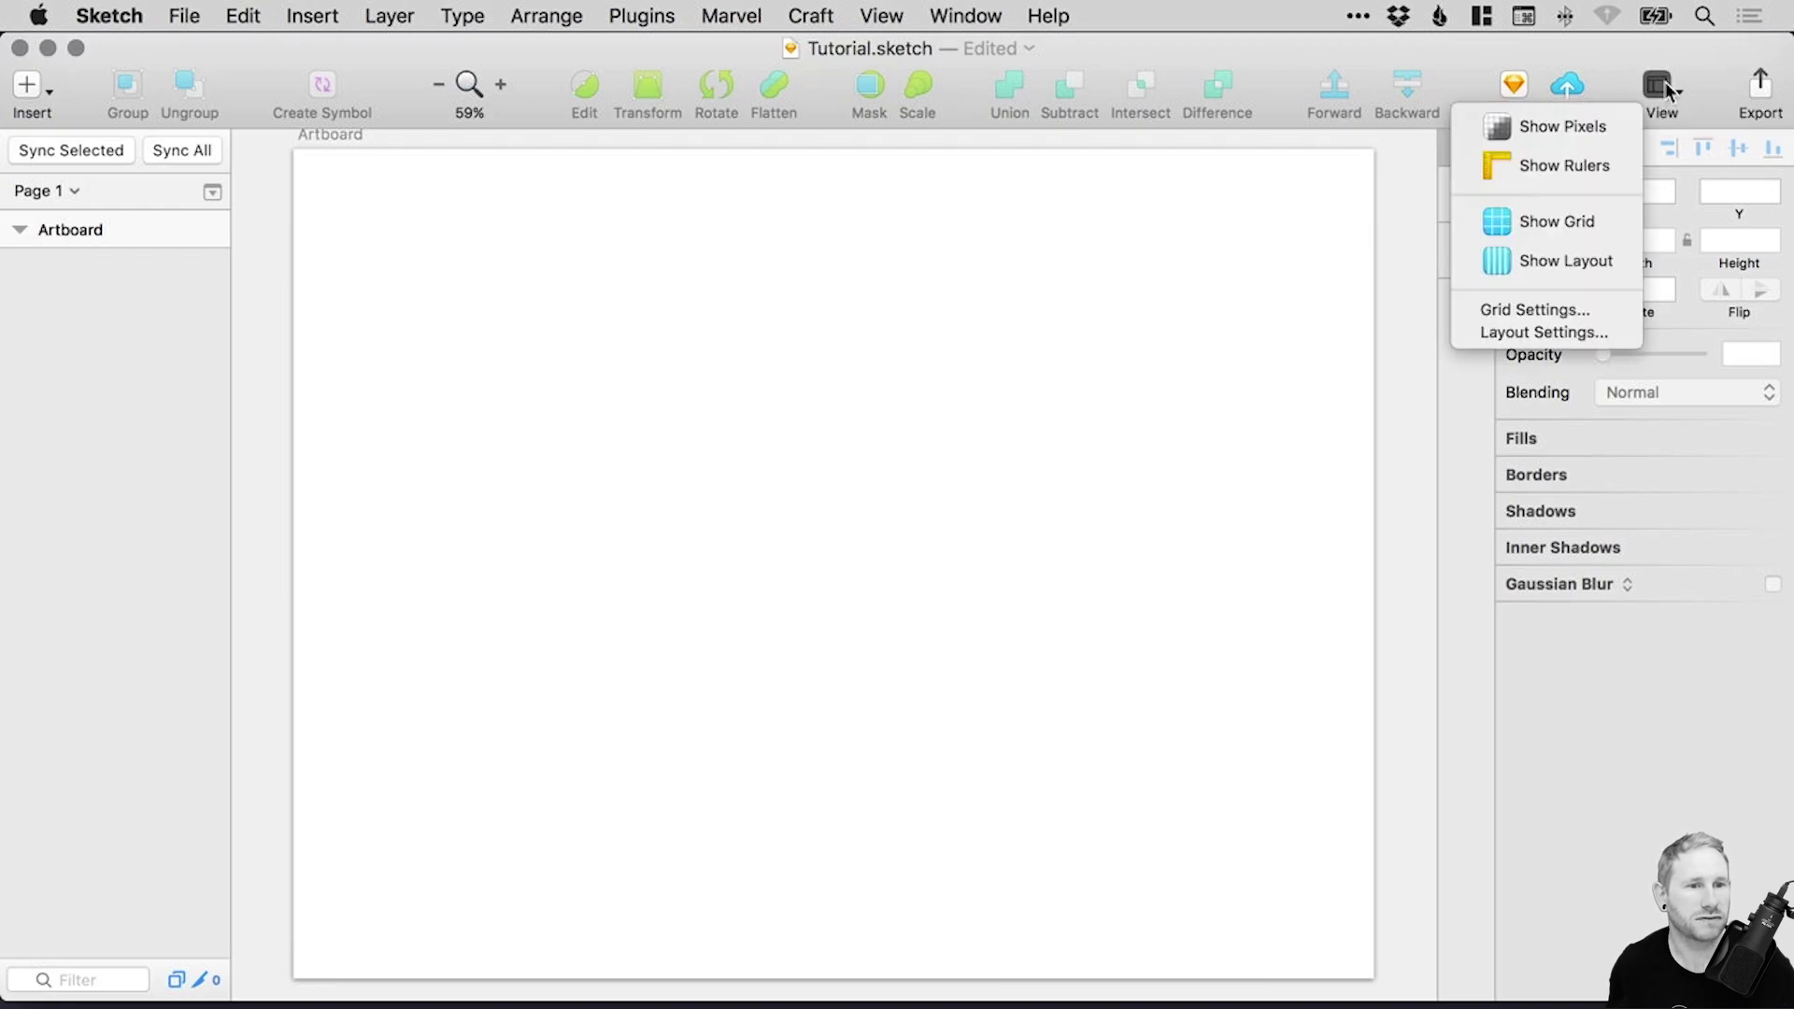
pyautogui.click(1552, 332)
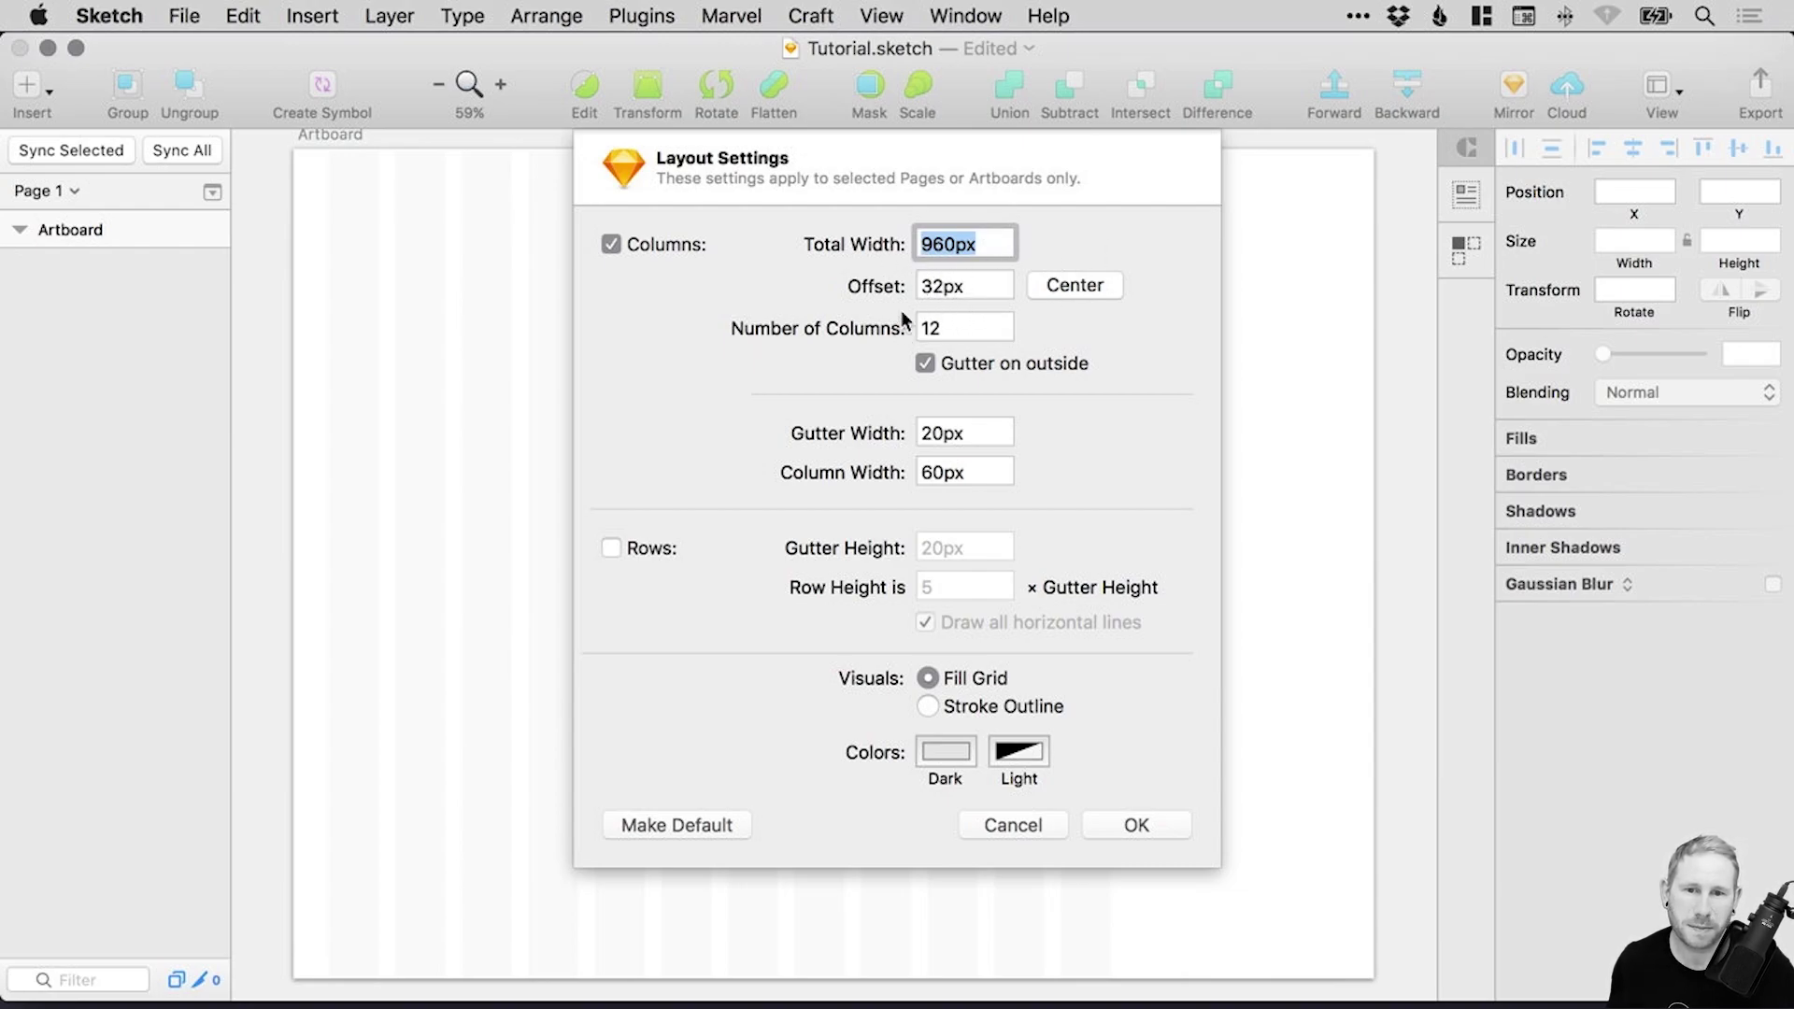
pyautogui.moveTo(1009, 280); pyautogui.dragTo(1010, 284)
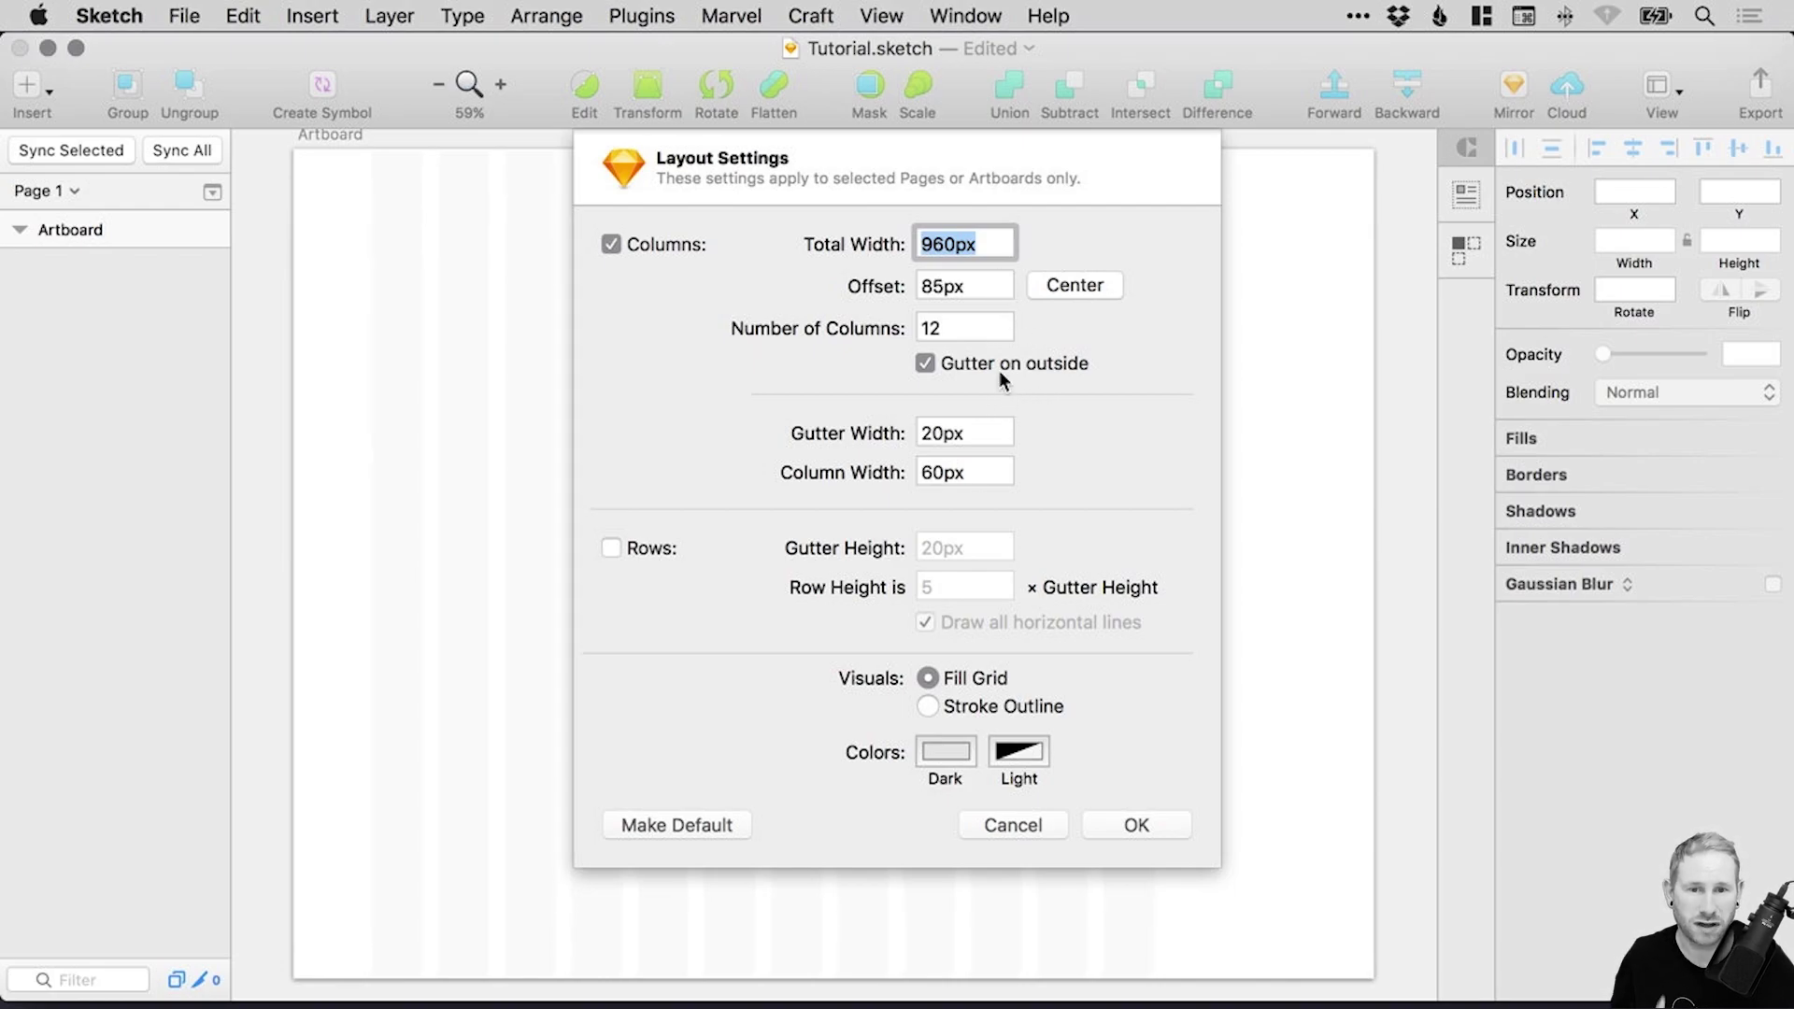
pyautogui.click(1079, 285)
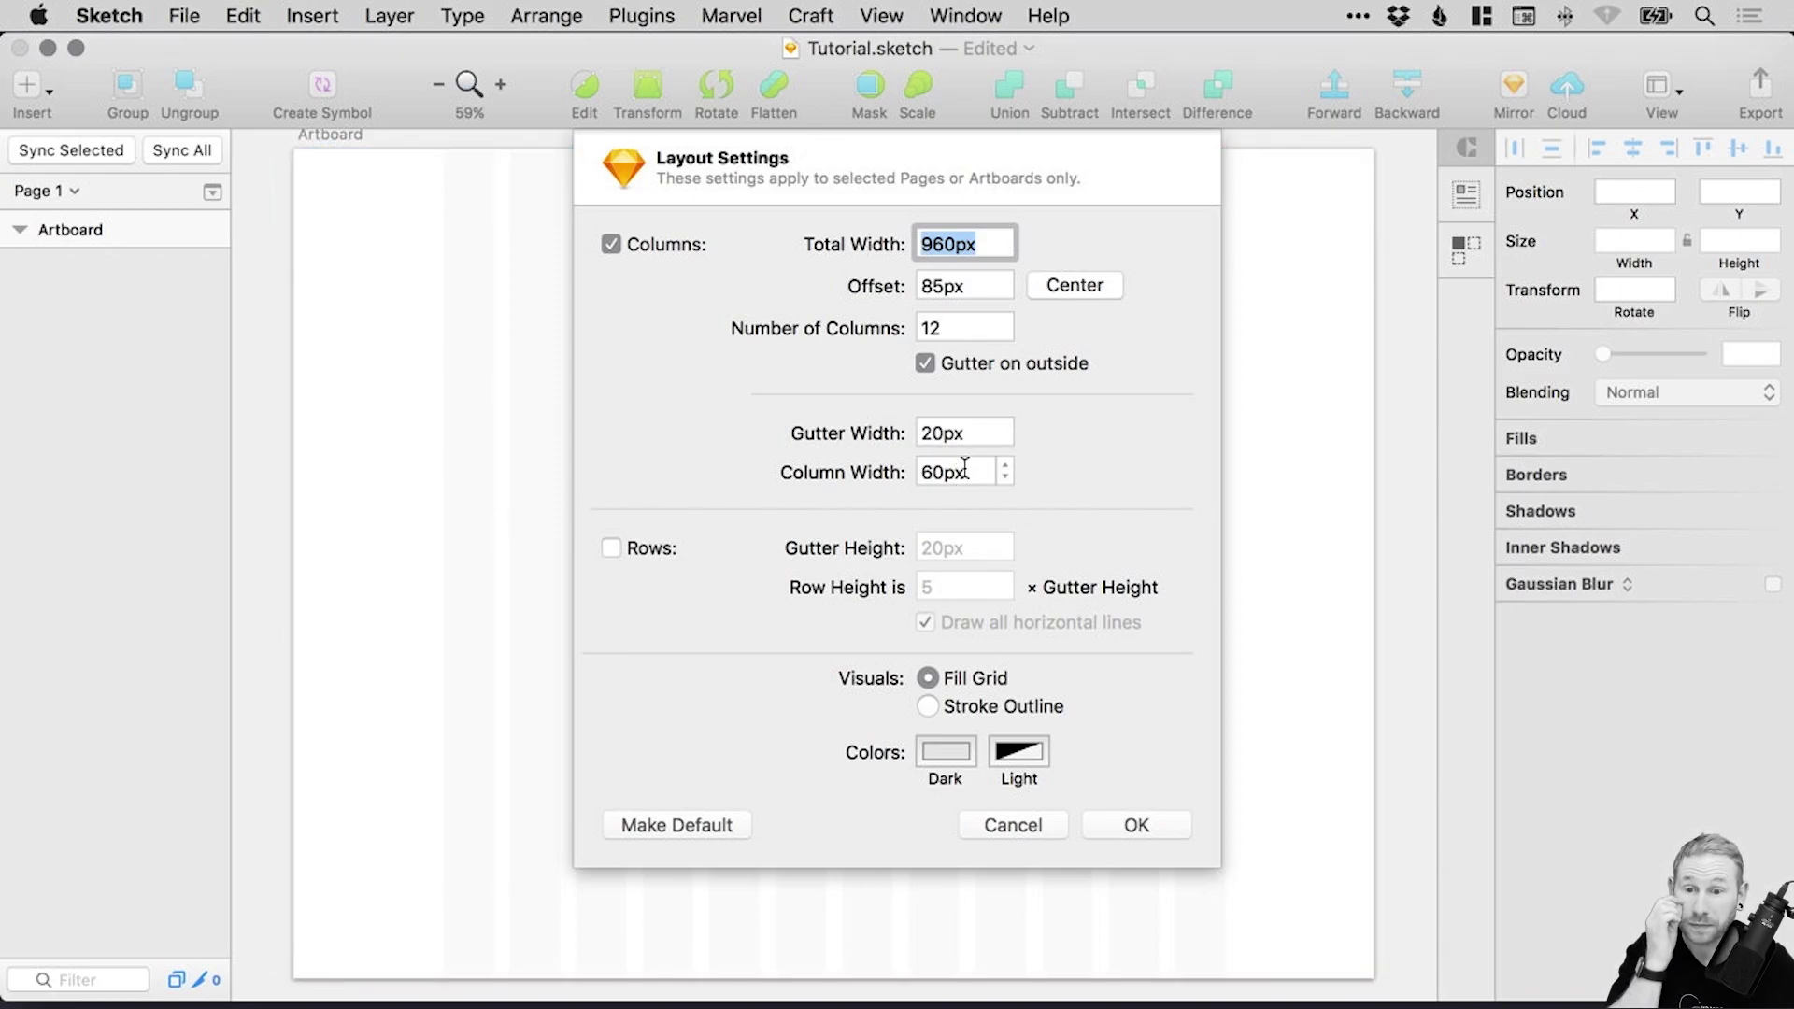
# Try row guides and outlined grid drawing, then revert to filled columns without rows.
pyautogui.click(609, 548)
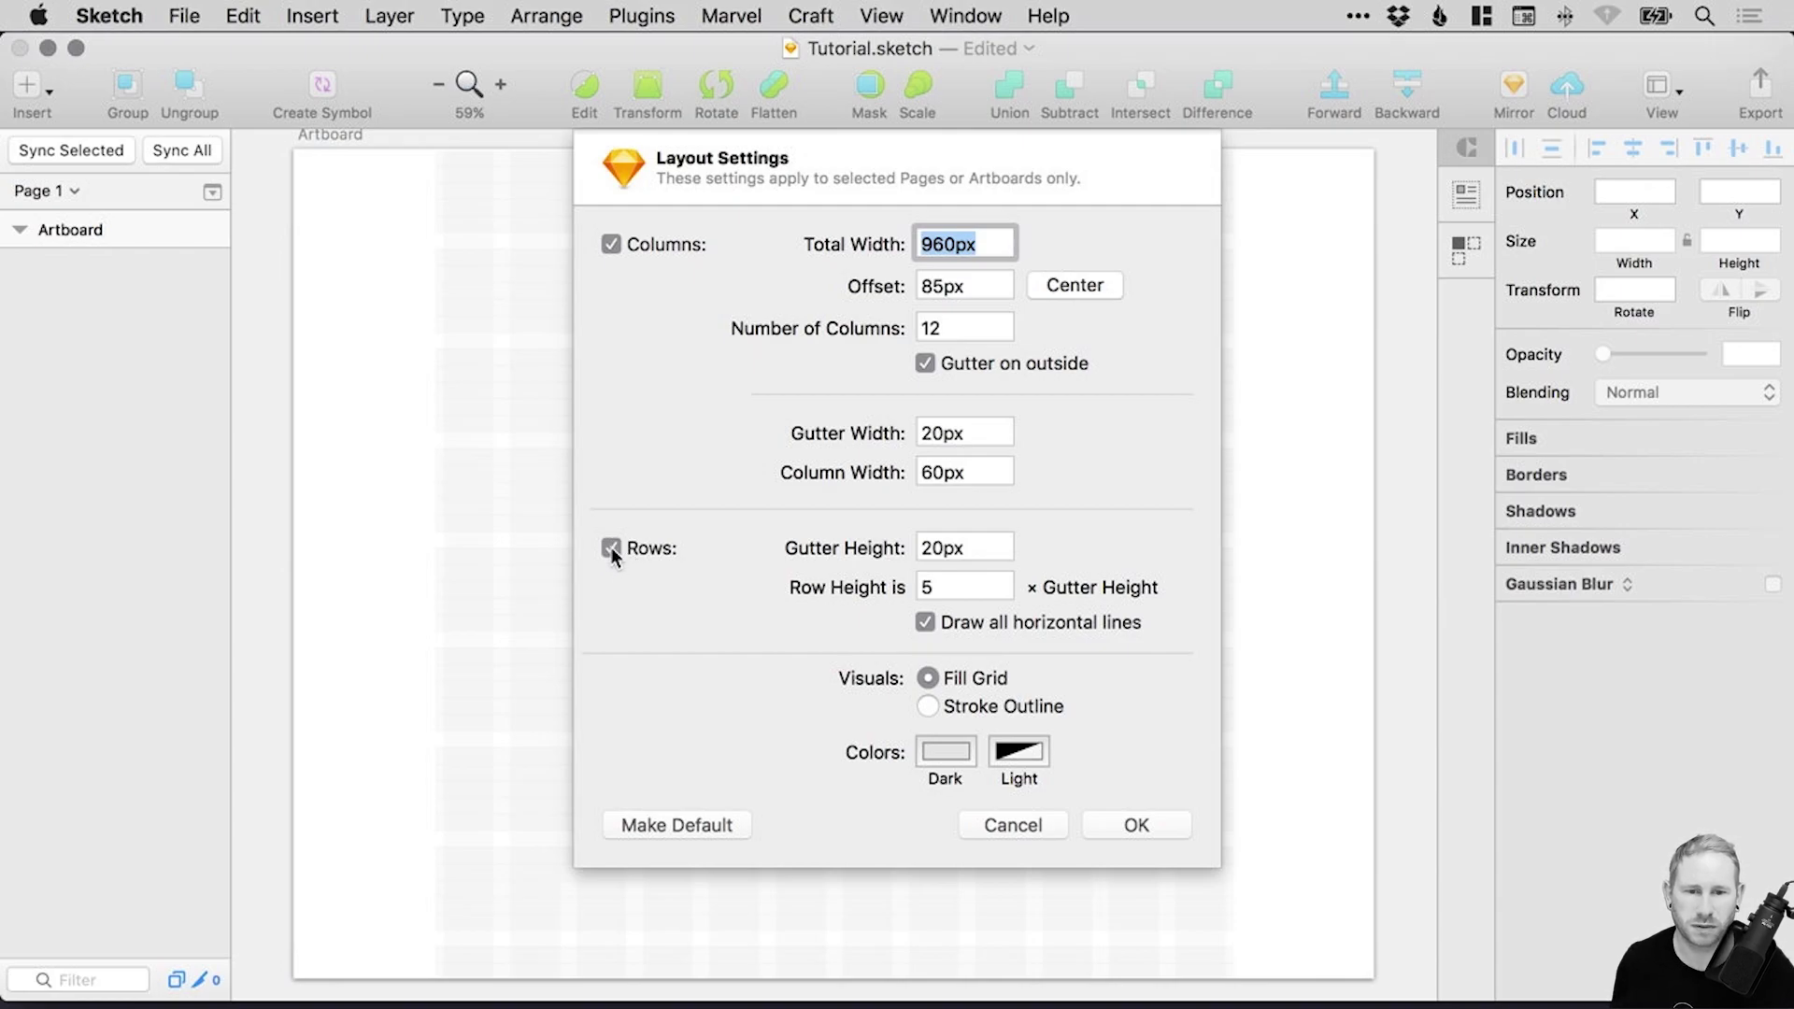
pyautogui.click(611, 548)
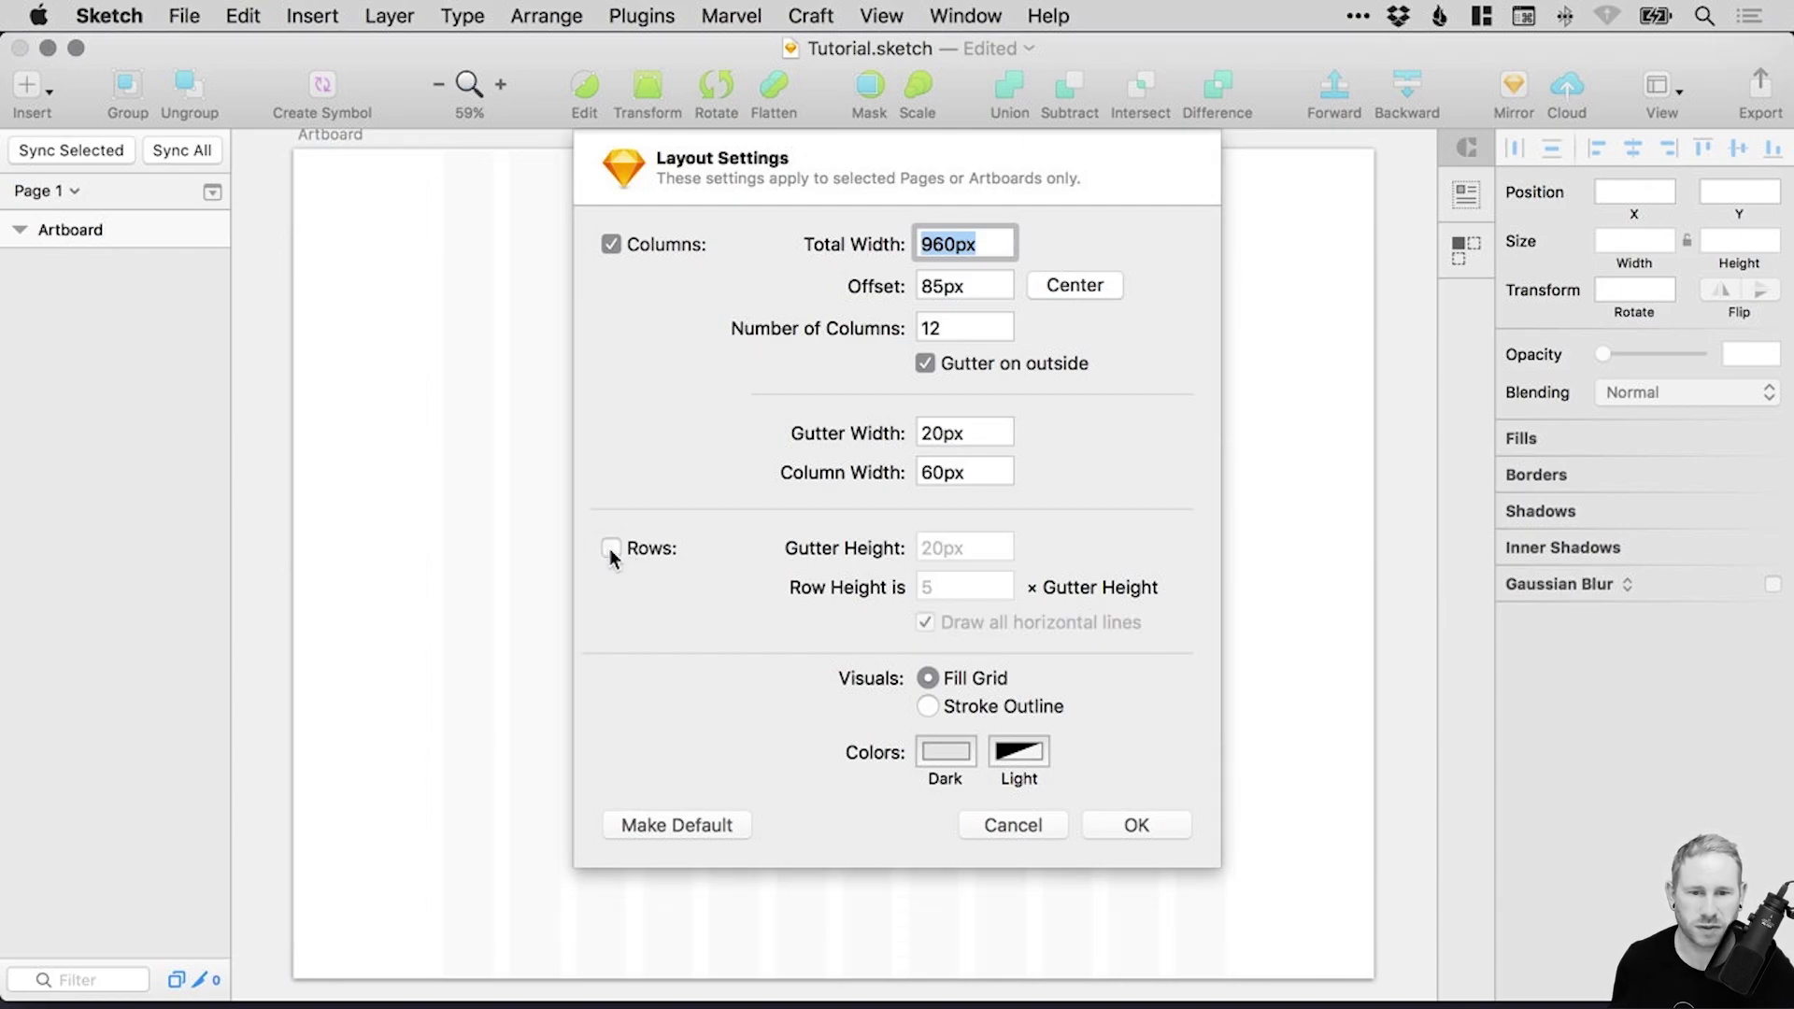
pyautogui.click(928, 706)
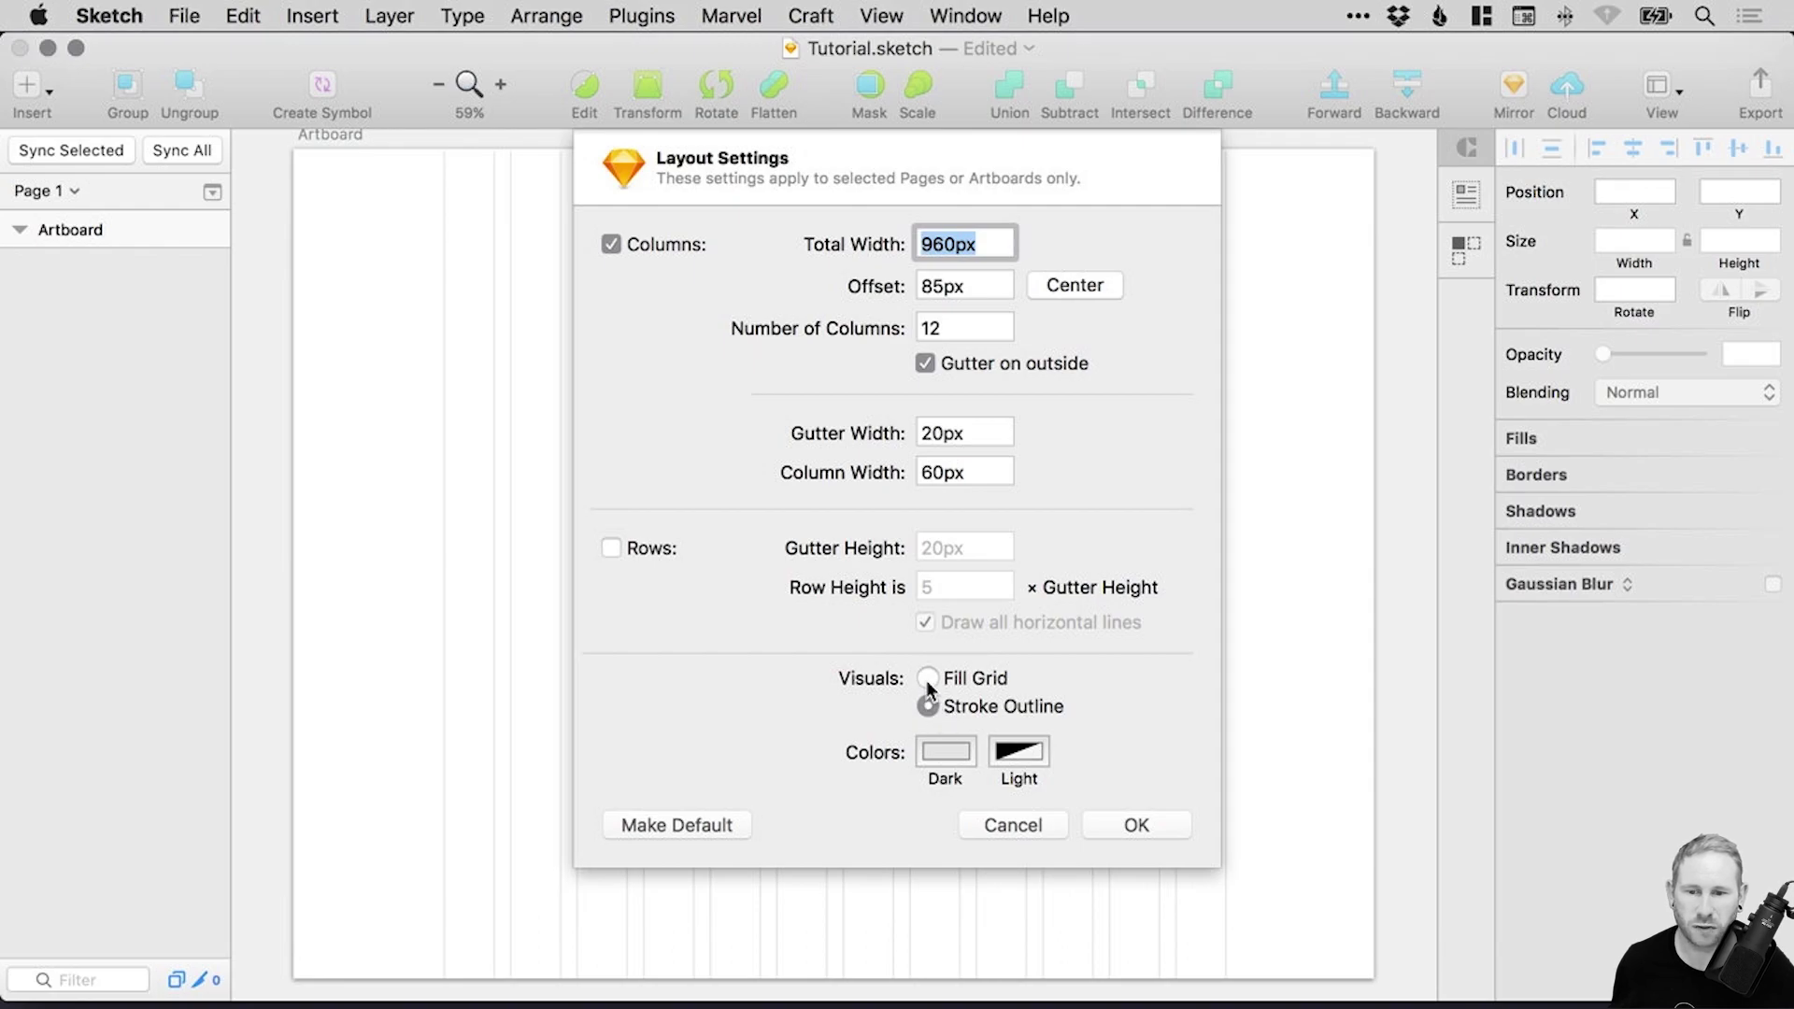
pyautogui.click(927, 679)
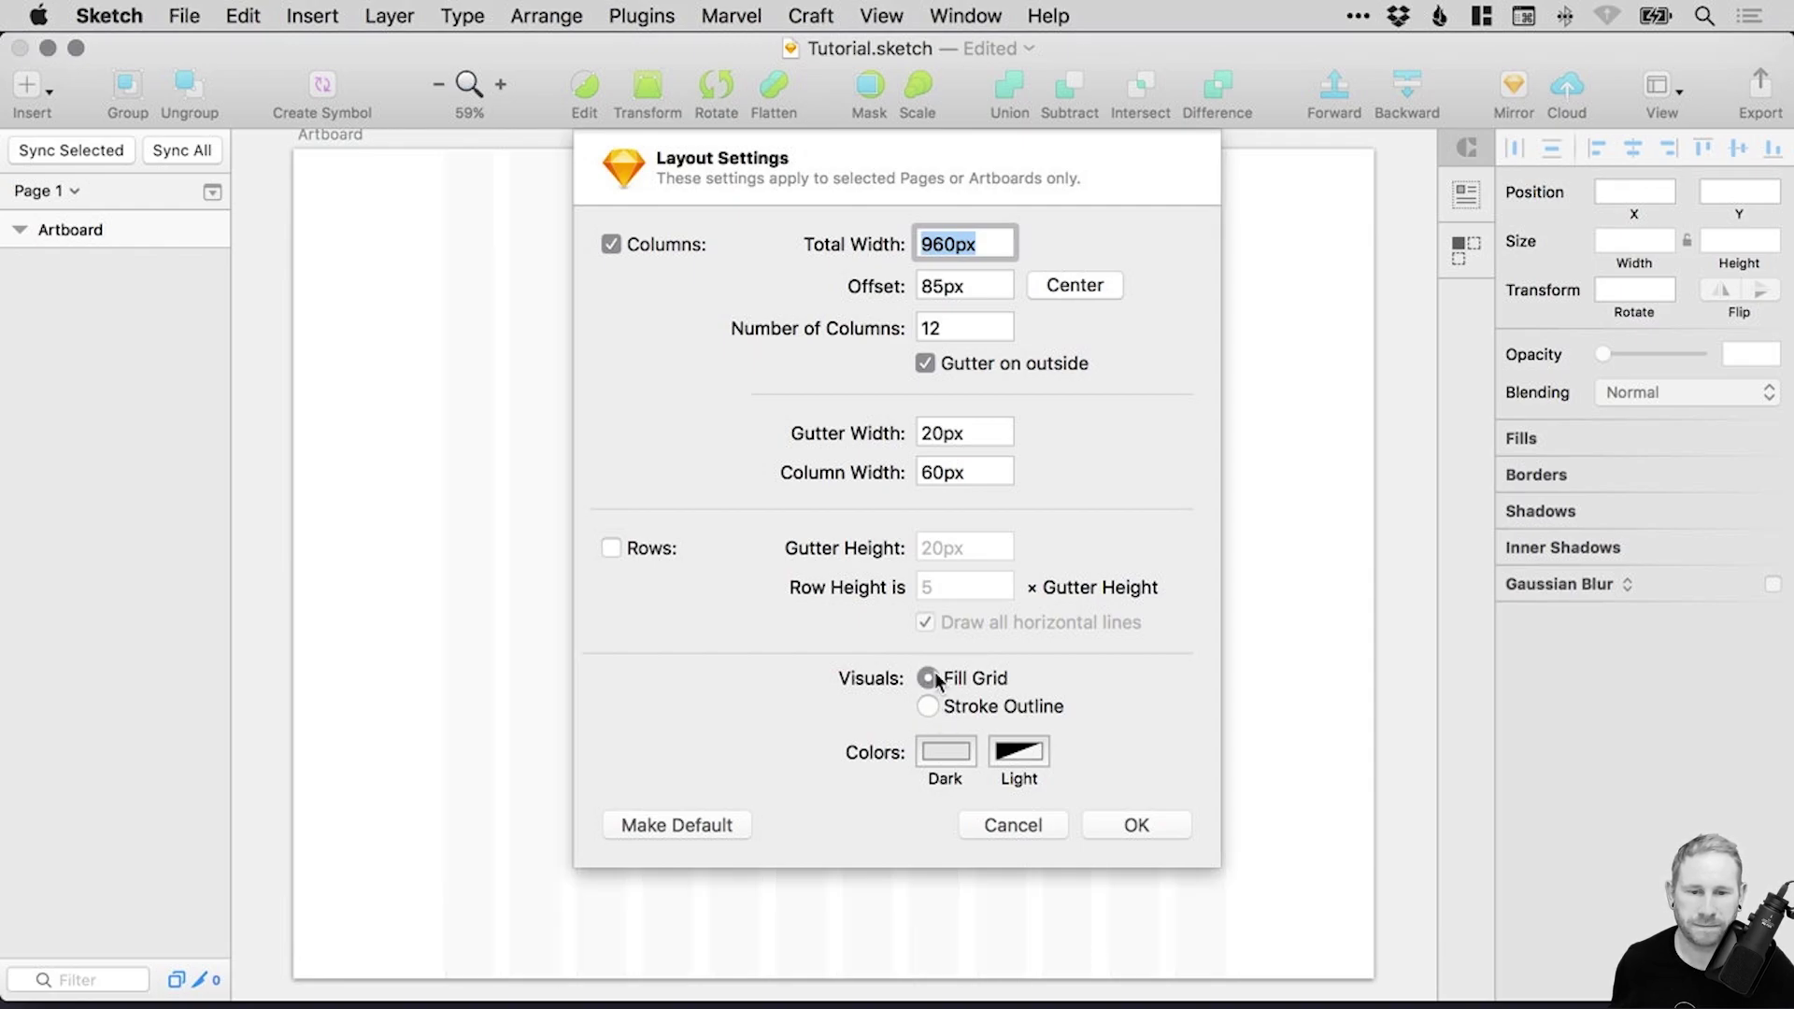
# Lower the Light grid colour to black at about 5% opacity.
pyautogui.click(1024, 751)
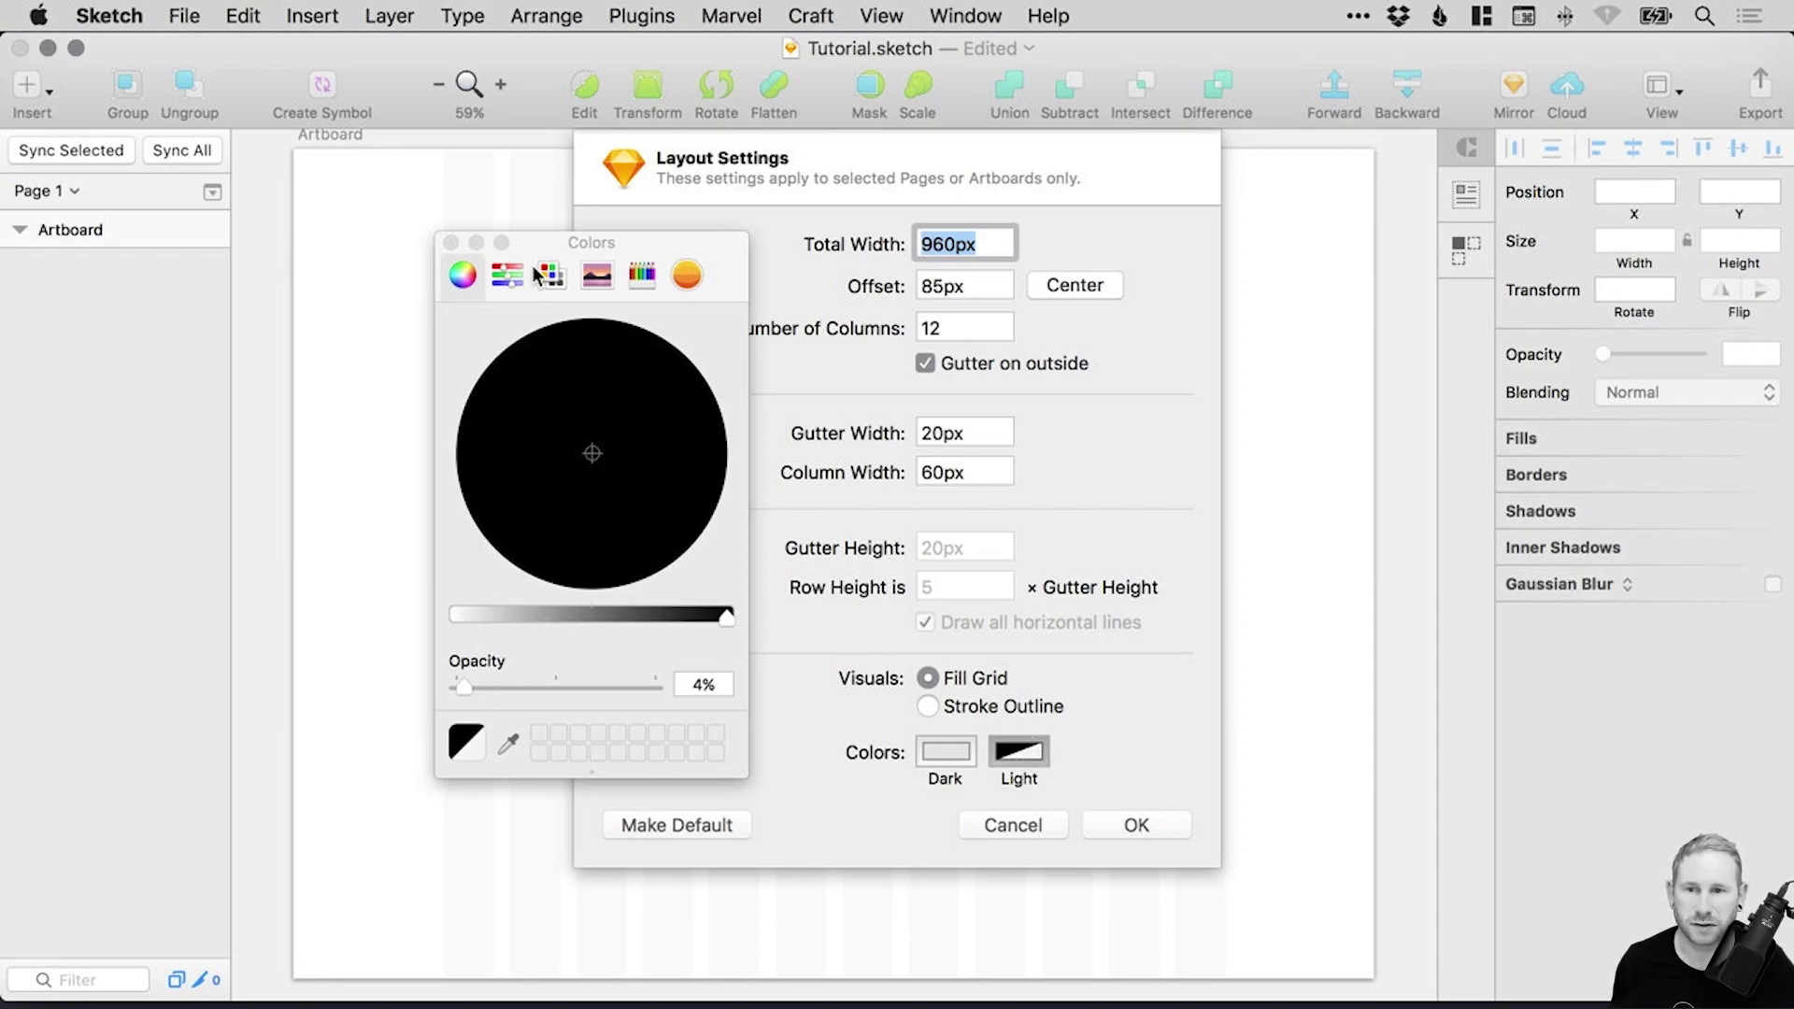
pyautogui.moveTo(538, 236); pyautogui.dragTo(402, 154)
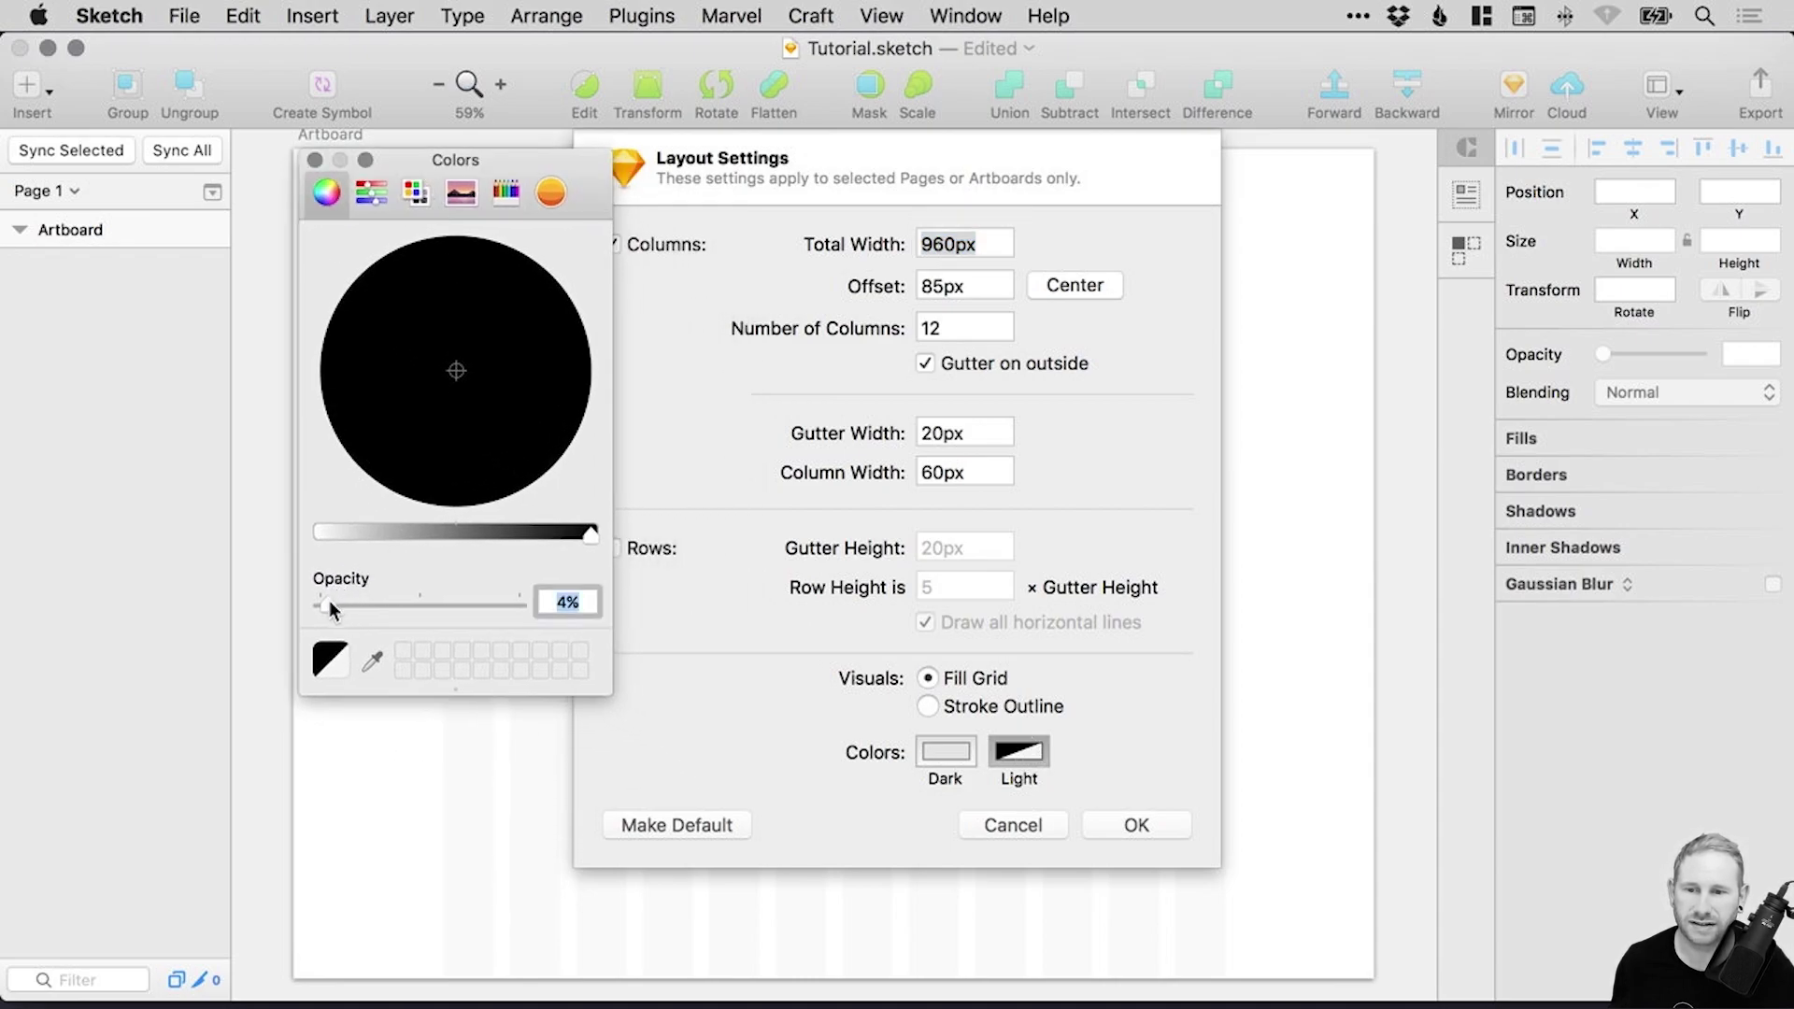
pyautogui.moveTo(332, 606)
pyautogui.mouseDown()
pyautogui.moveTo(529, 600)
pyautogui.moveTo(331, 603)
pyautogui.mouseUp()
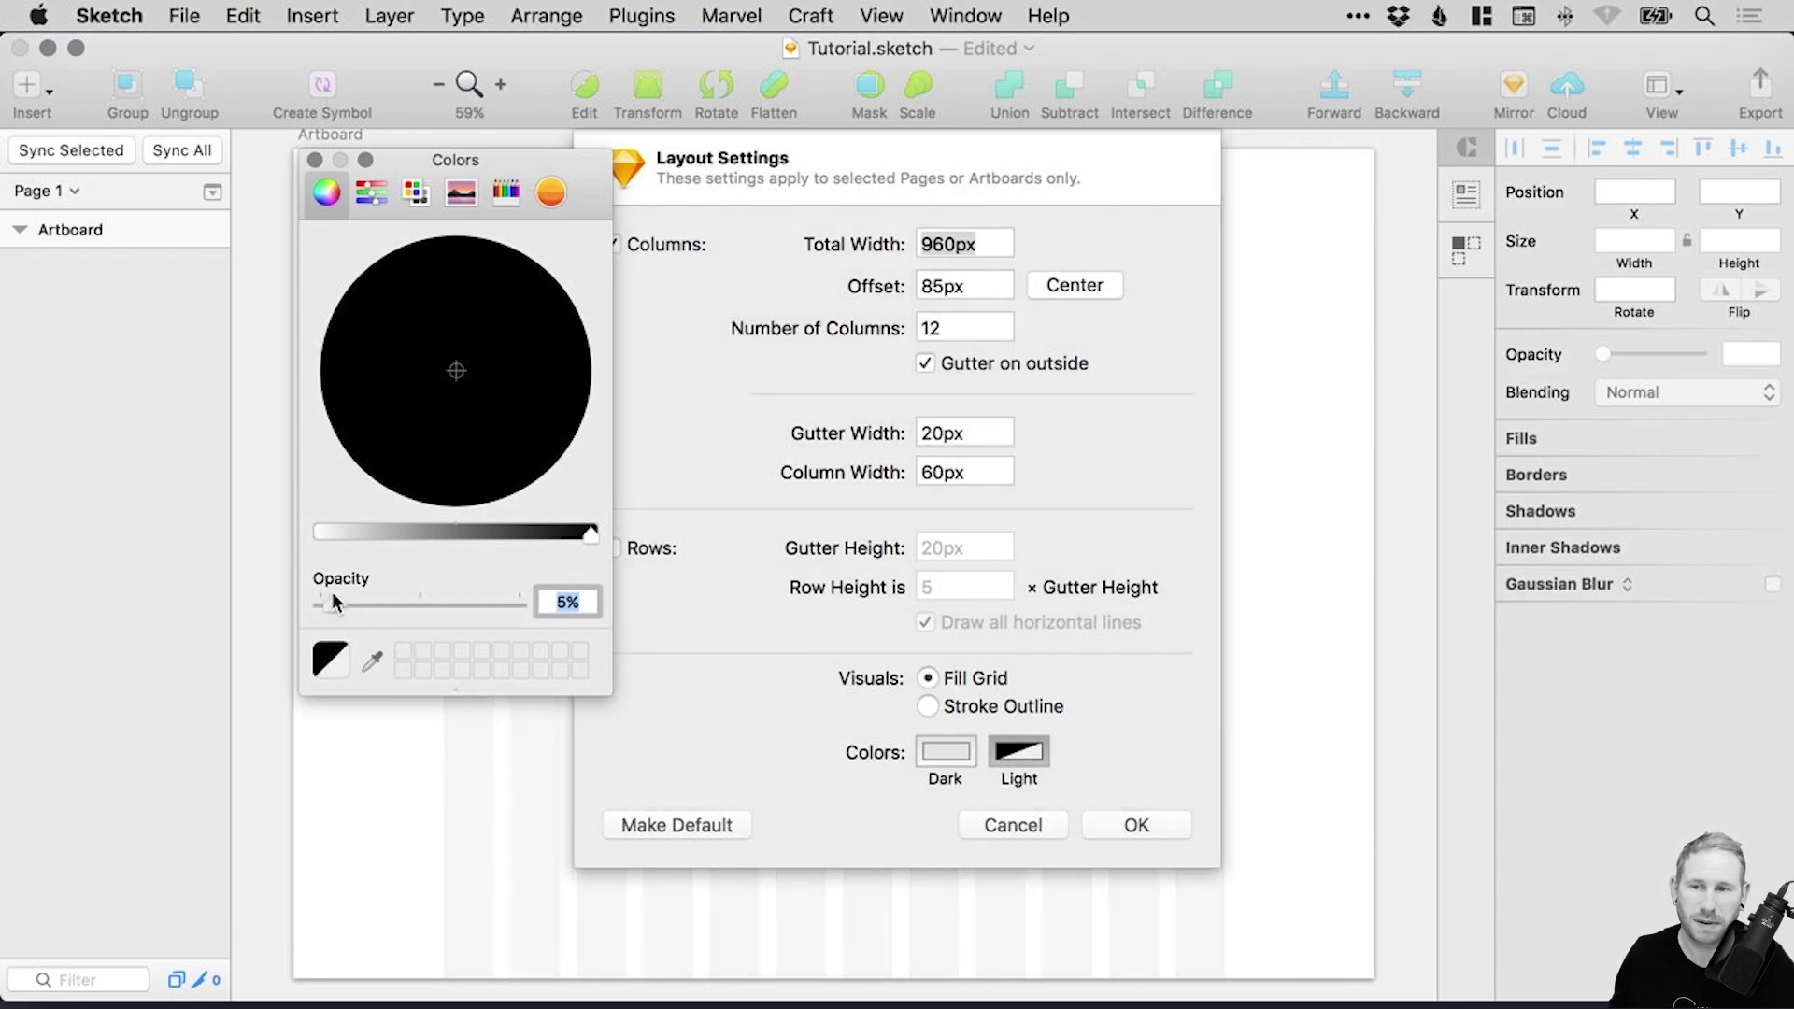
pyautogui.click(317, 162)
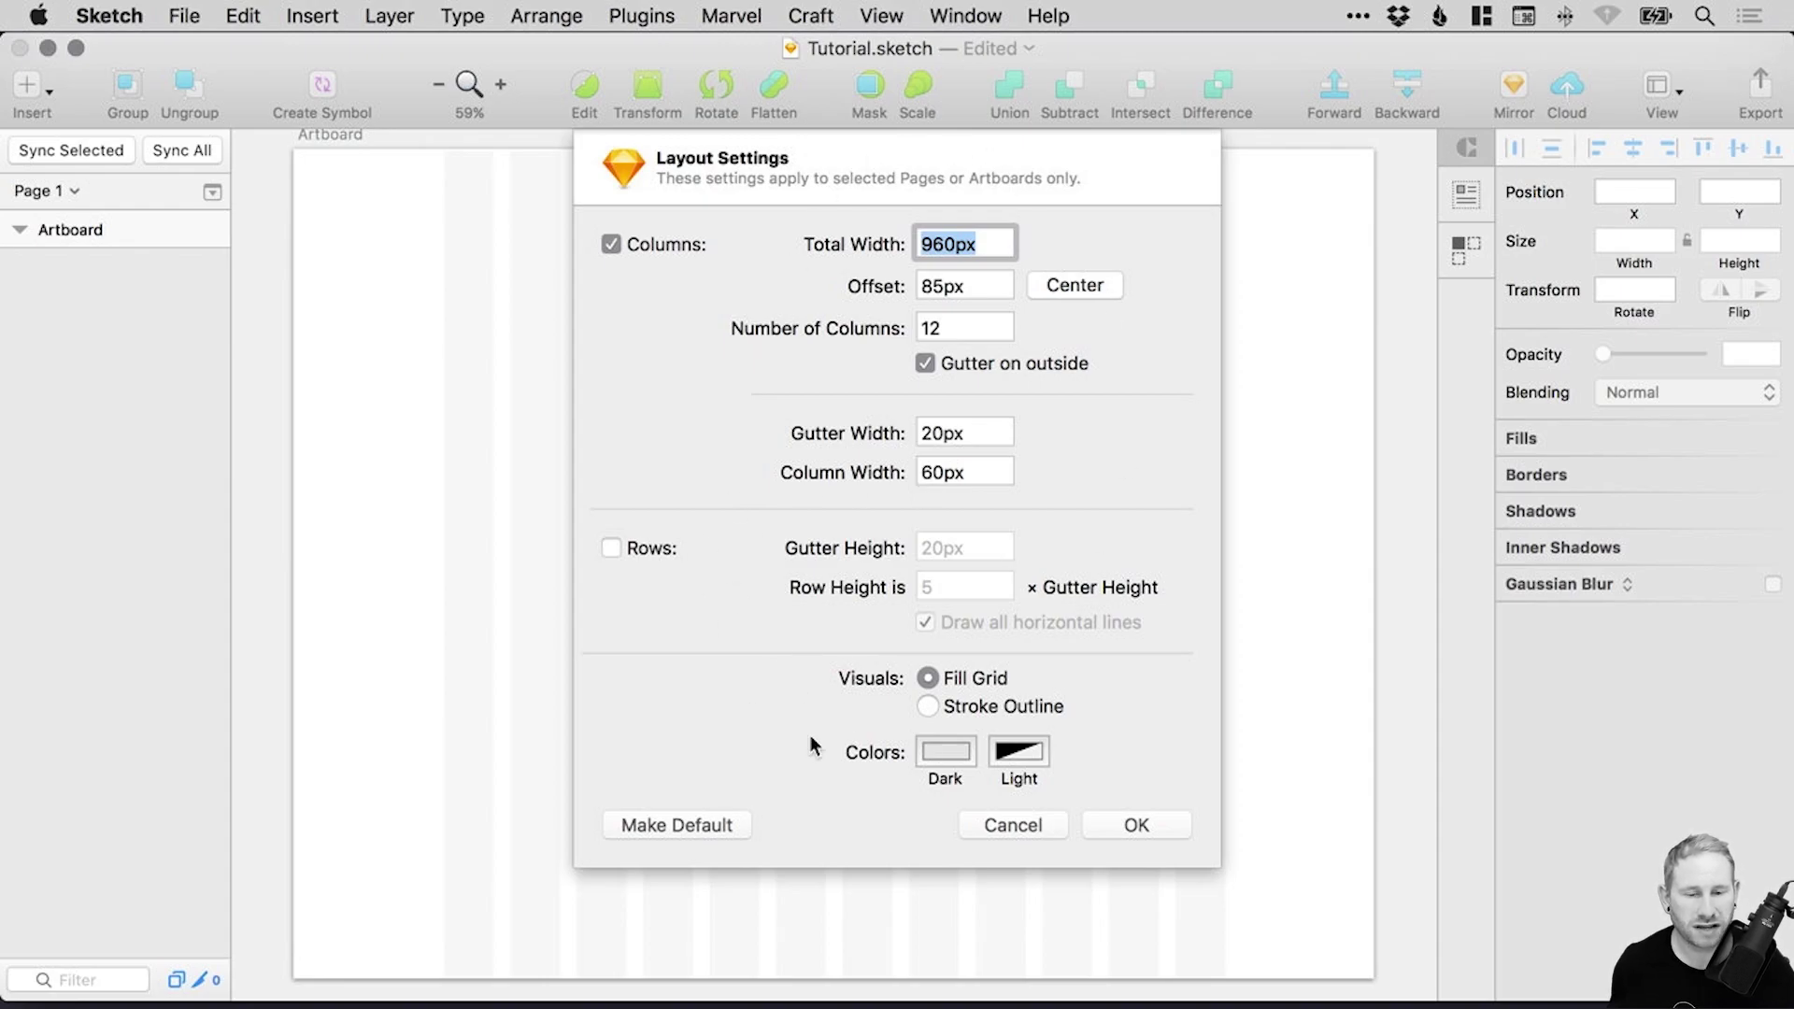
# Apply the layout settings and zoom in to inspect the columns at full size.
pyautogui.click(1136, 827)
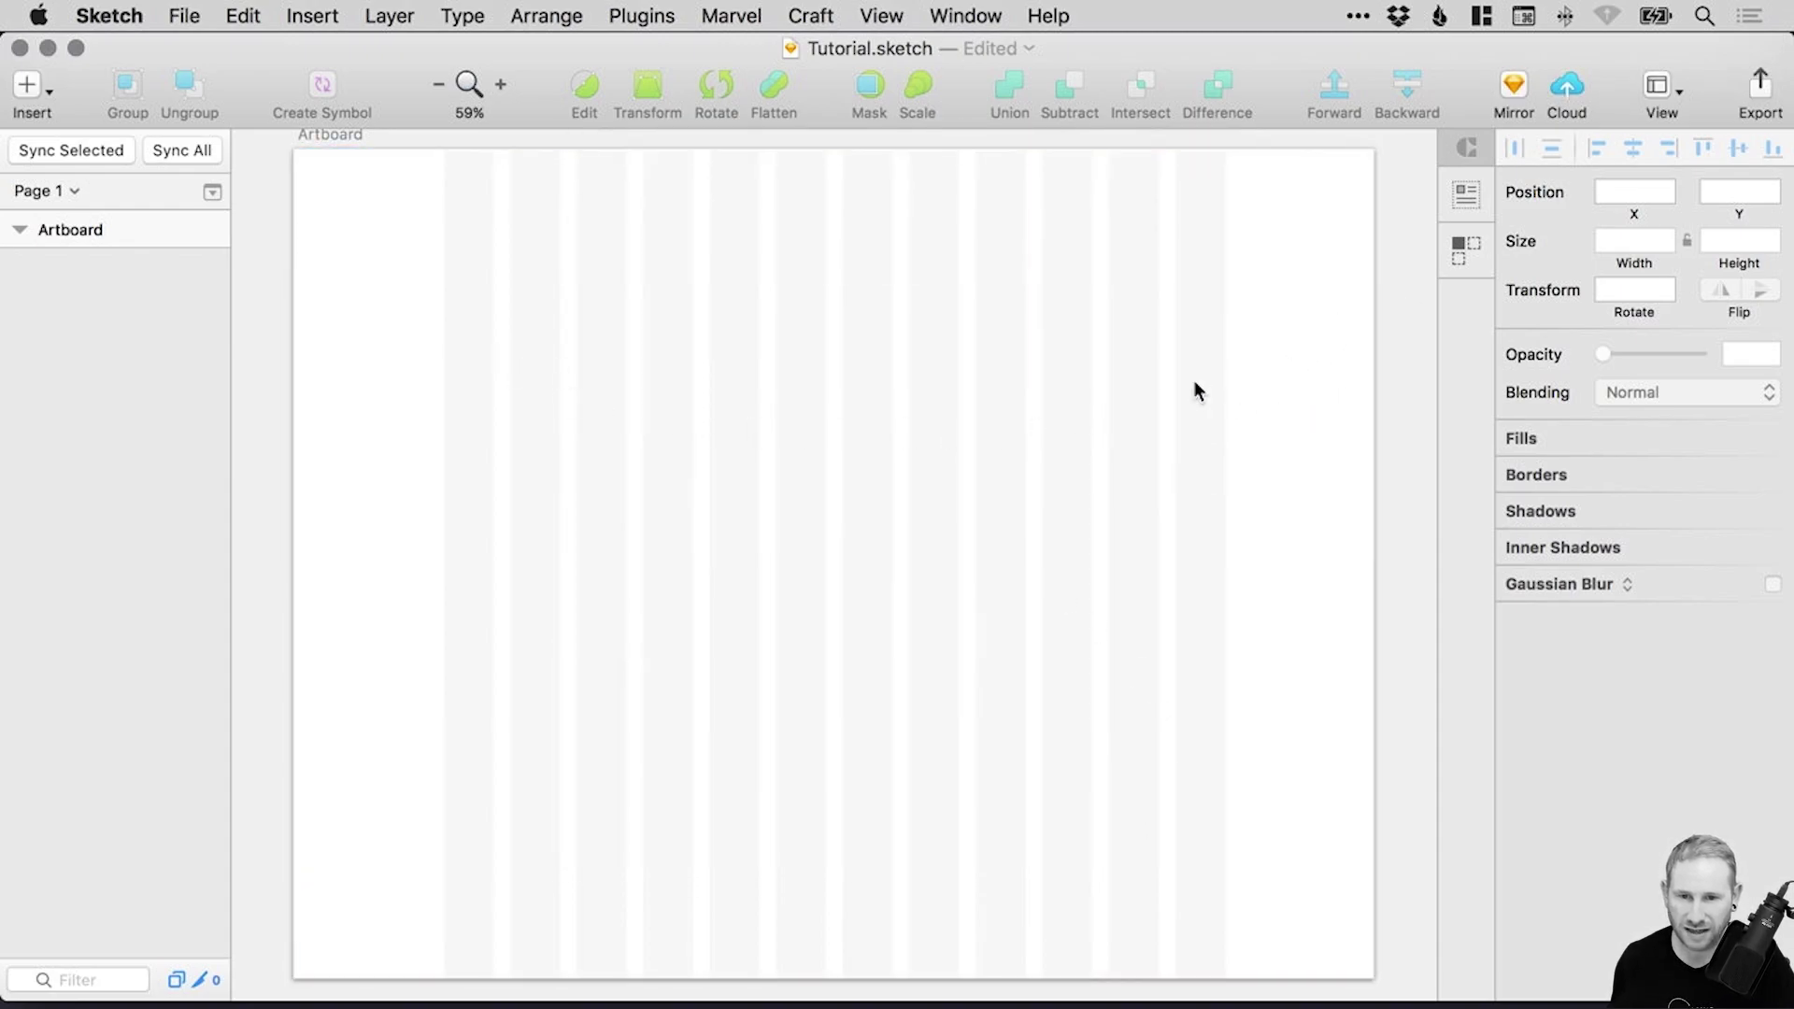
pyautogui.press('super+0')
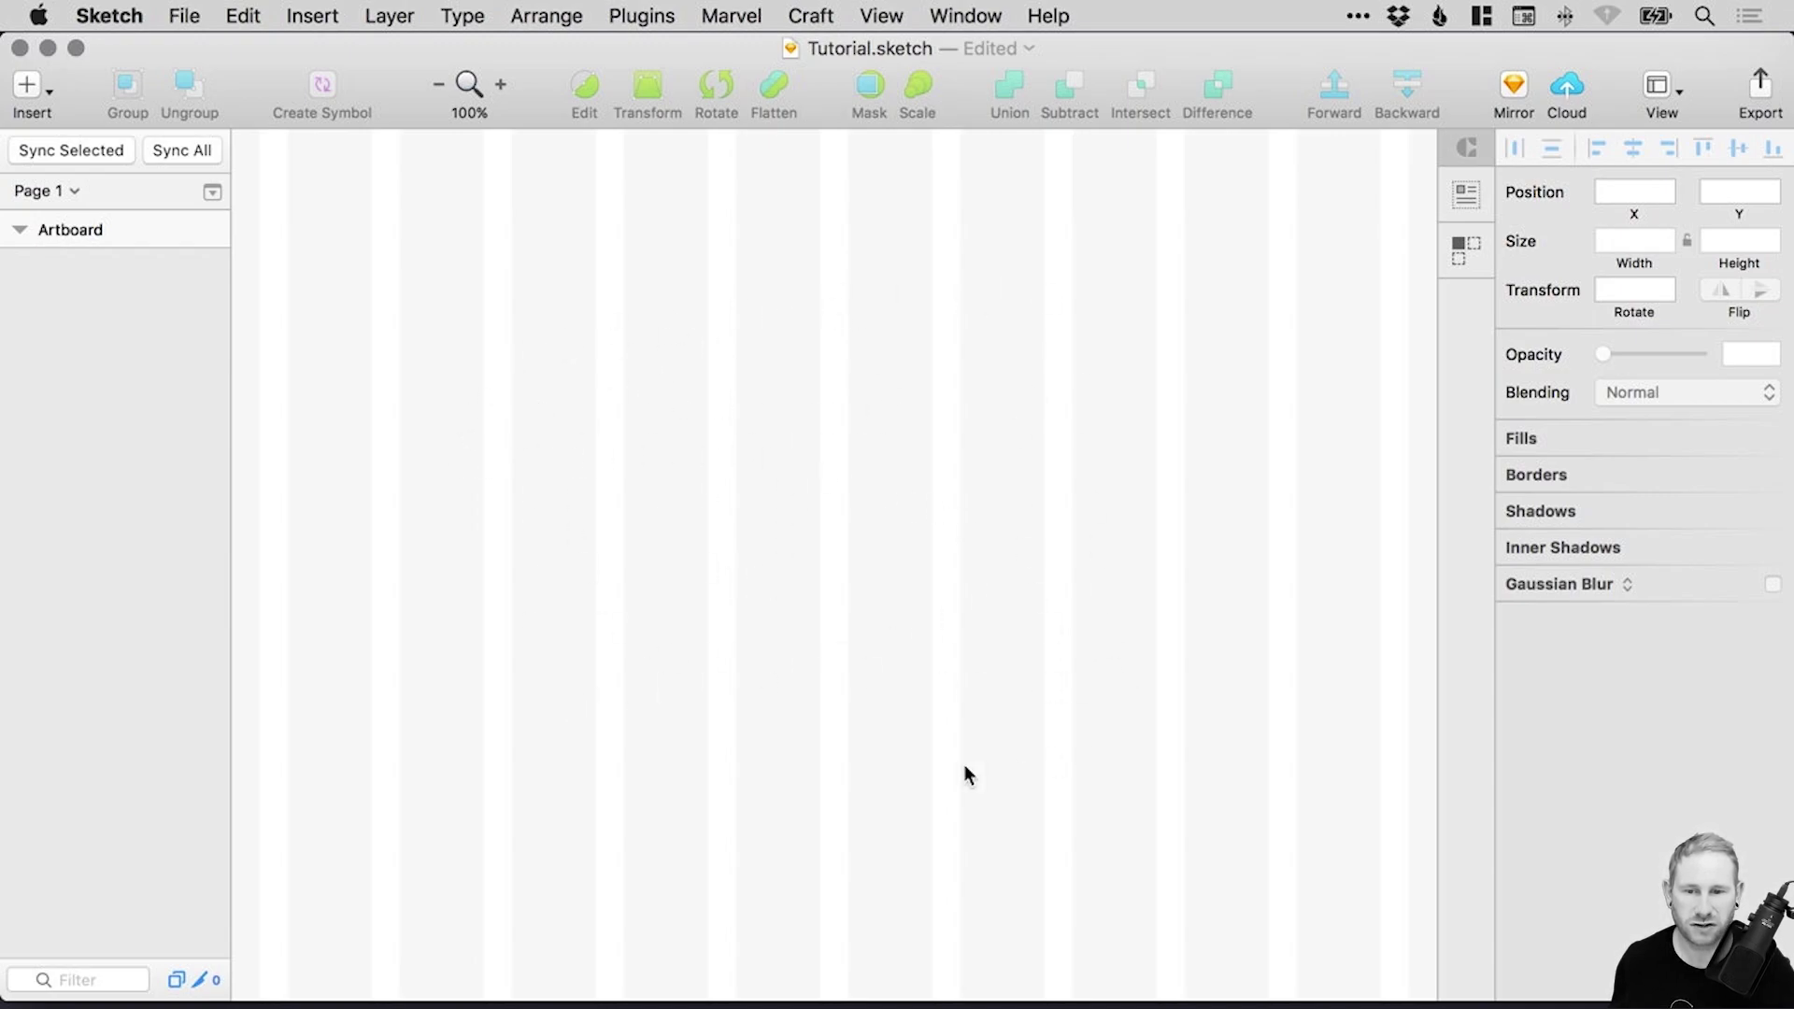
pyautogui.press('super+1')
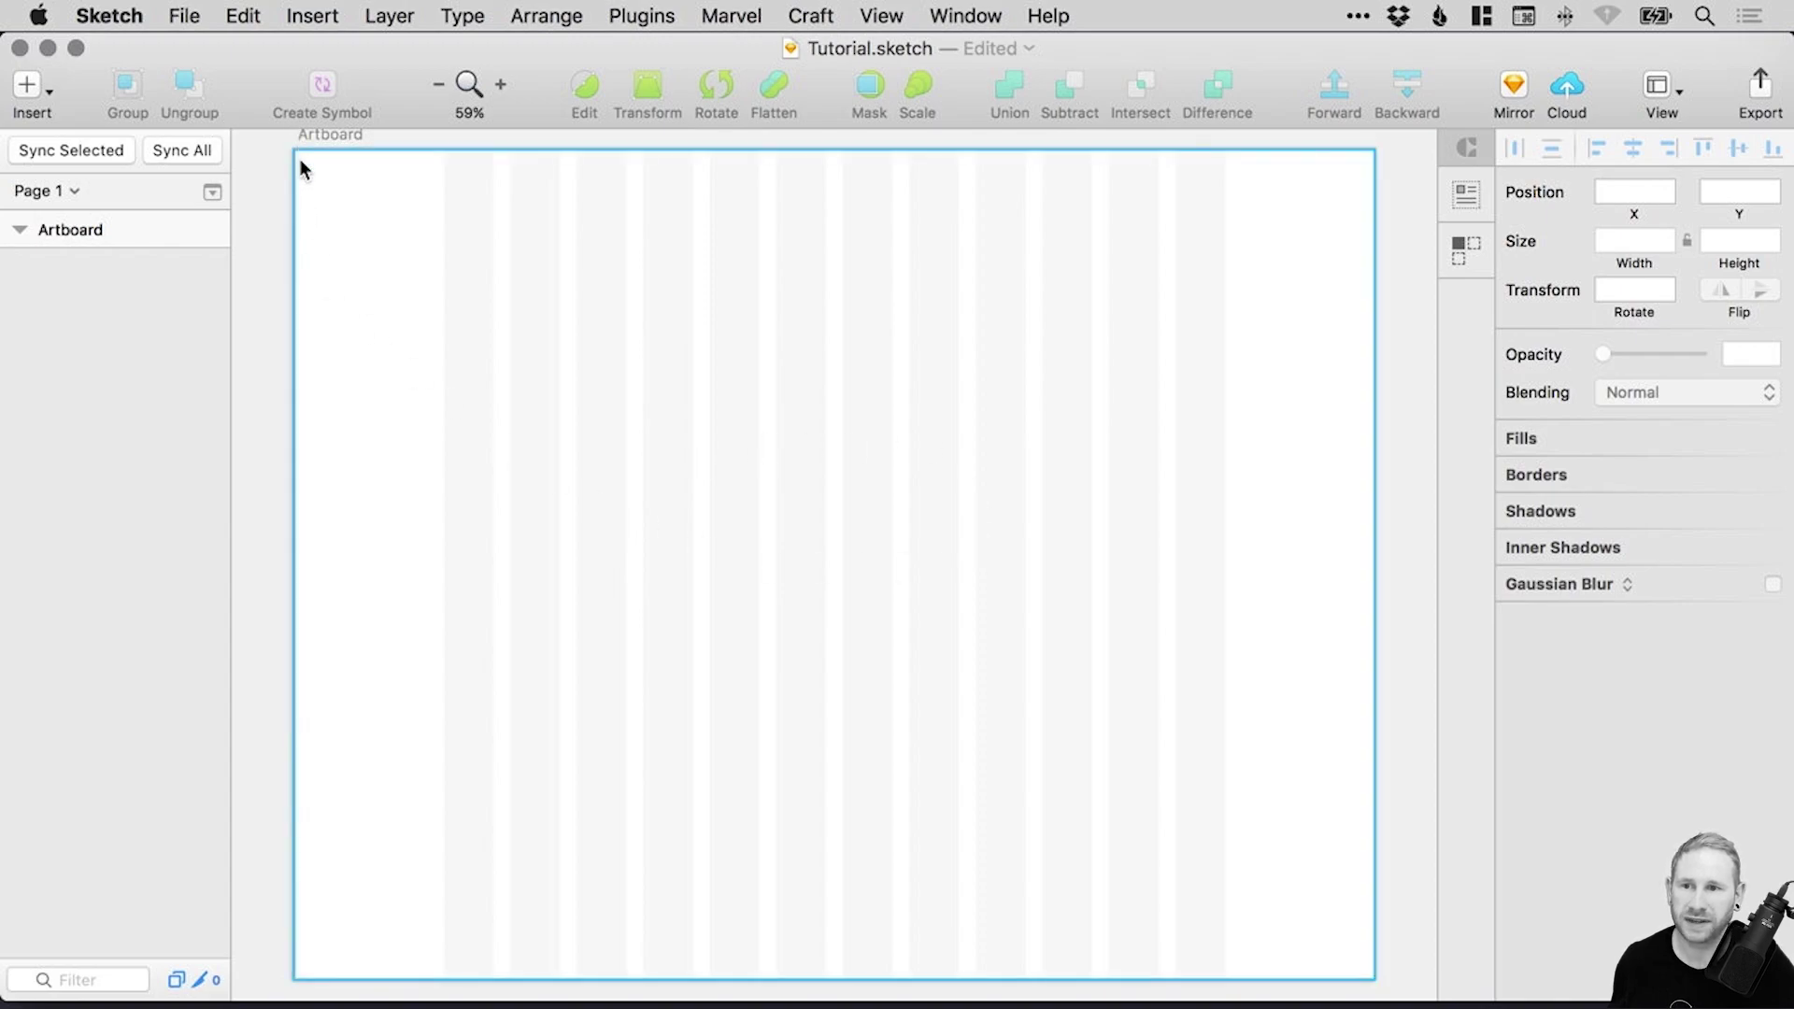
# Change the artboard width from 1300 to 1920 px and fit it into view.
pyautogui.click(316, 136)
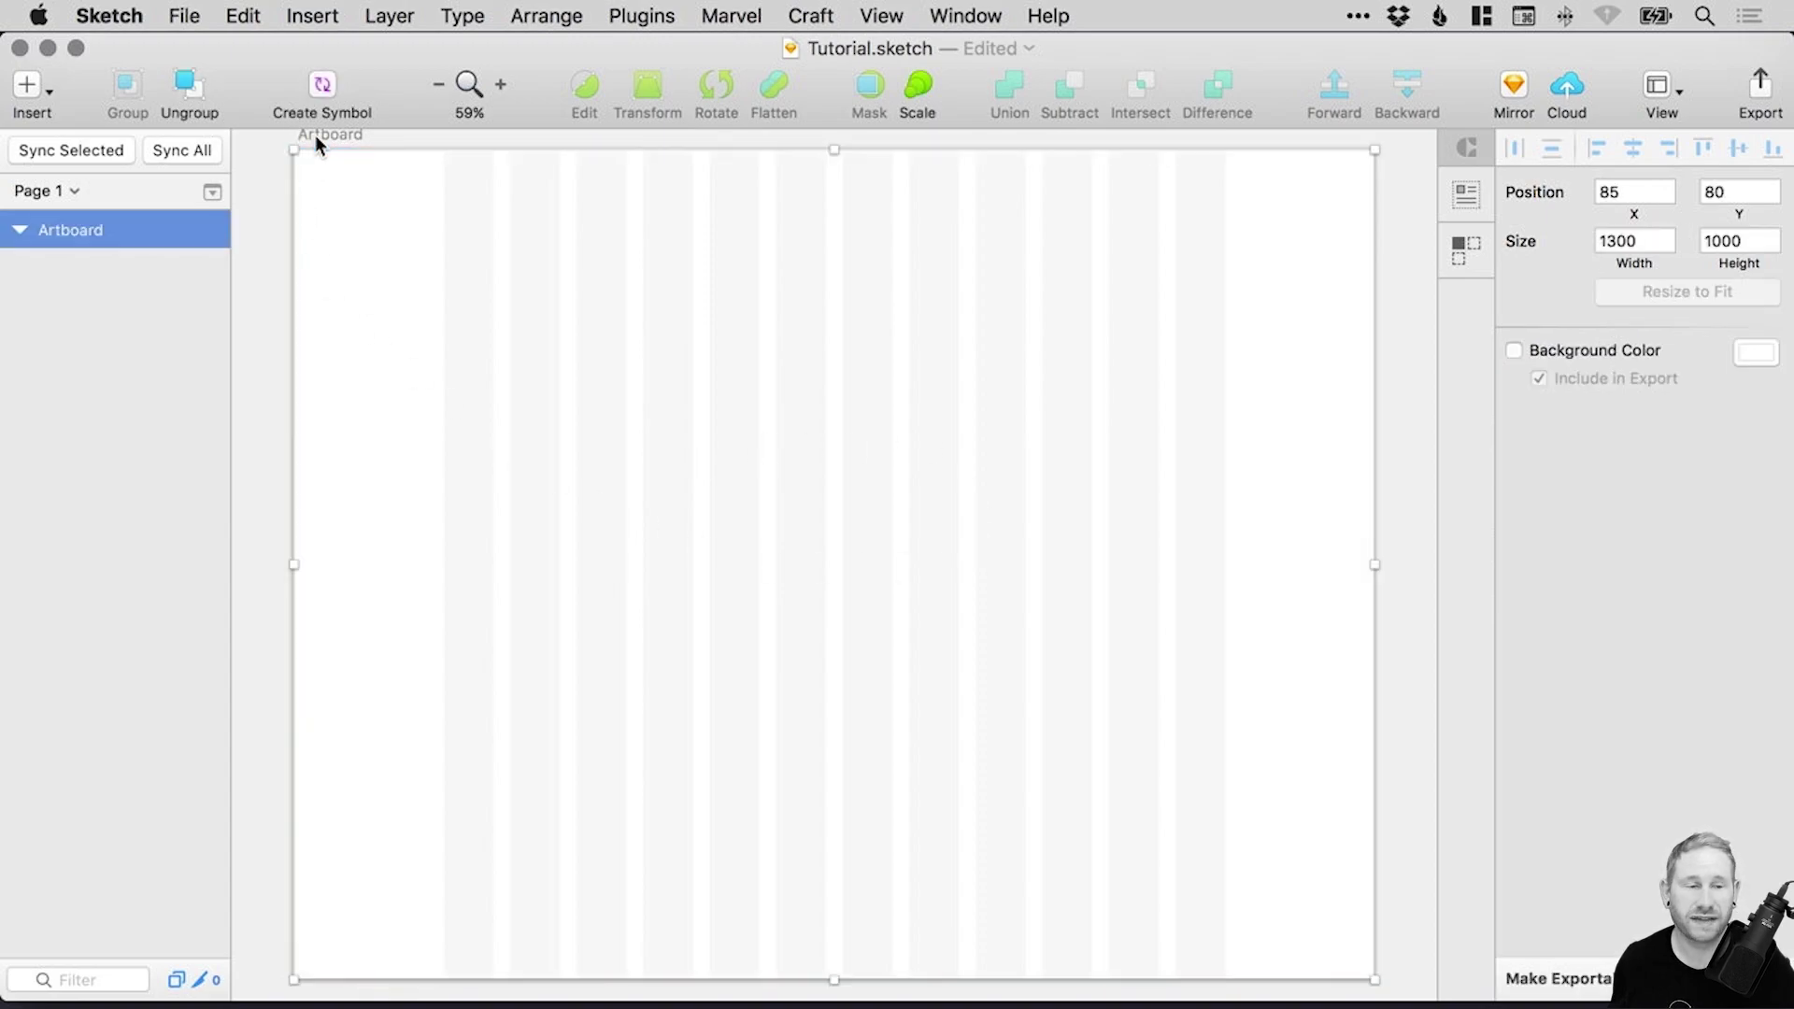
pyautogui.click(1641, 242)
pyautogui.doubleClick(1641, 242)
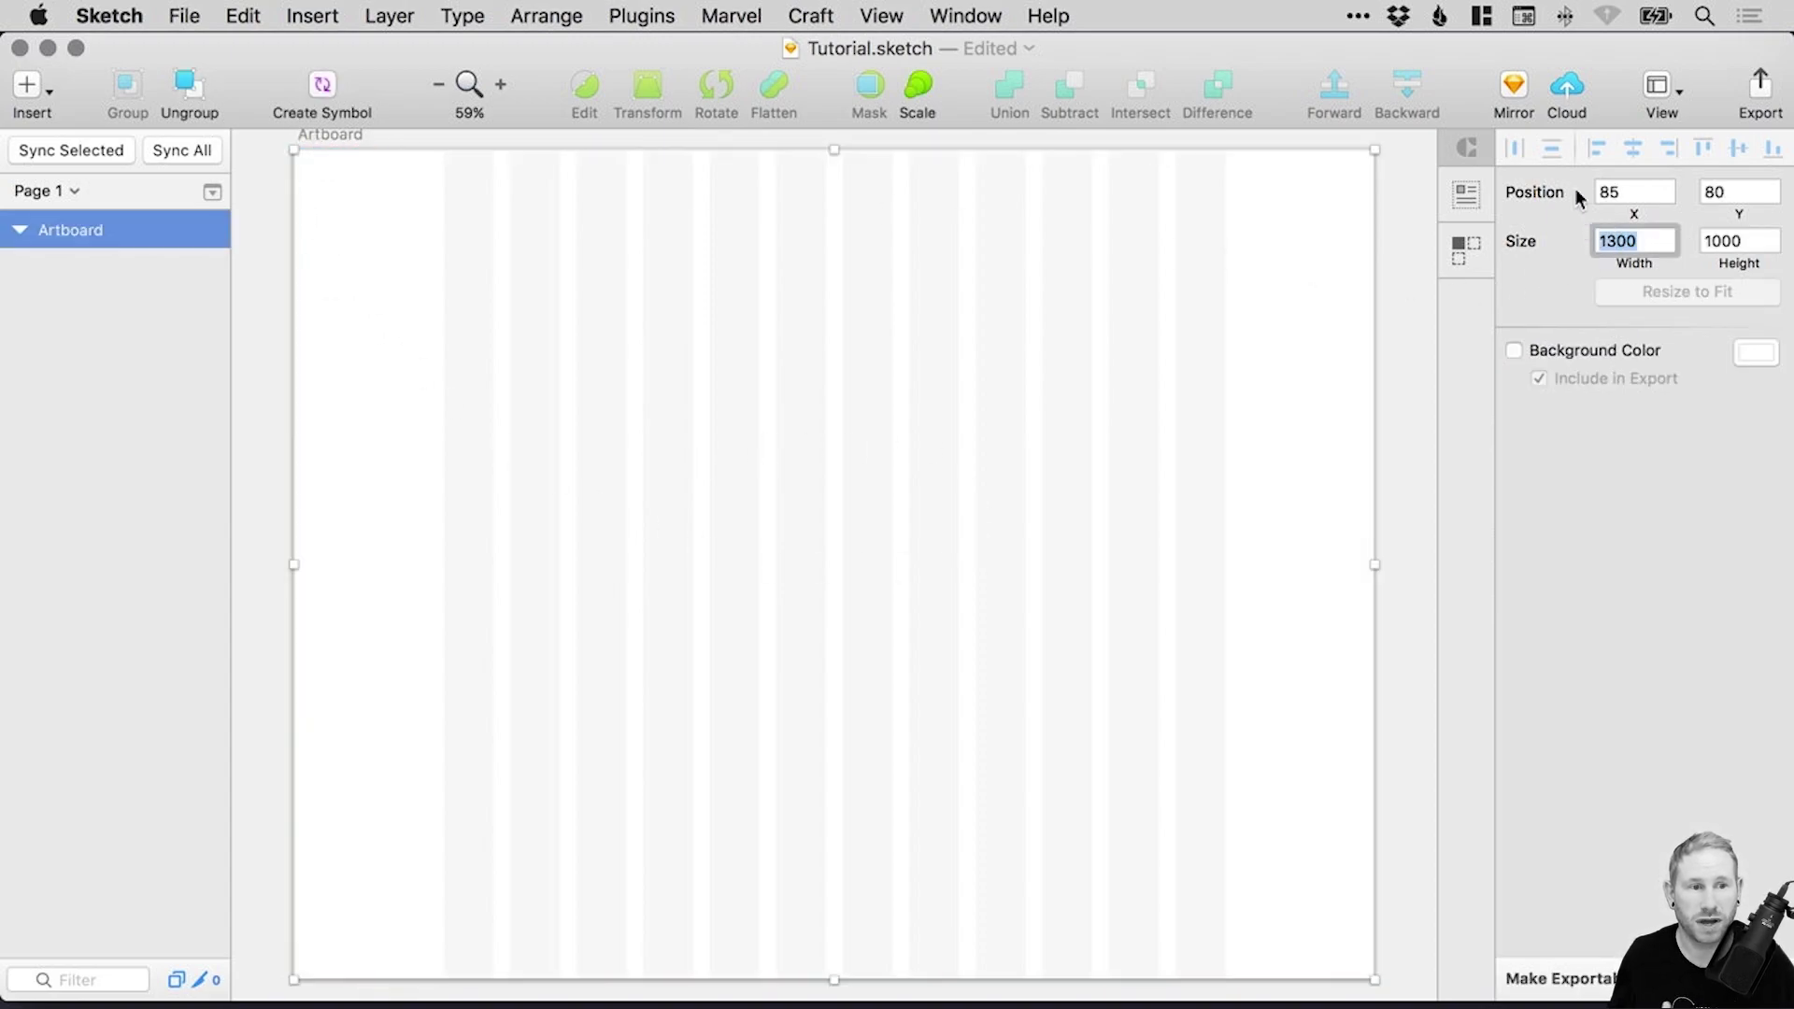
pyautogui.write('1920')
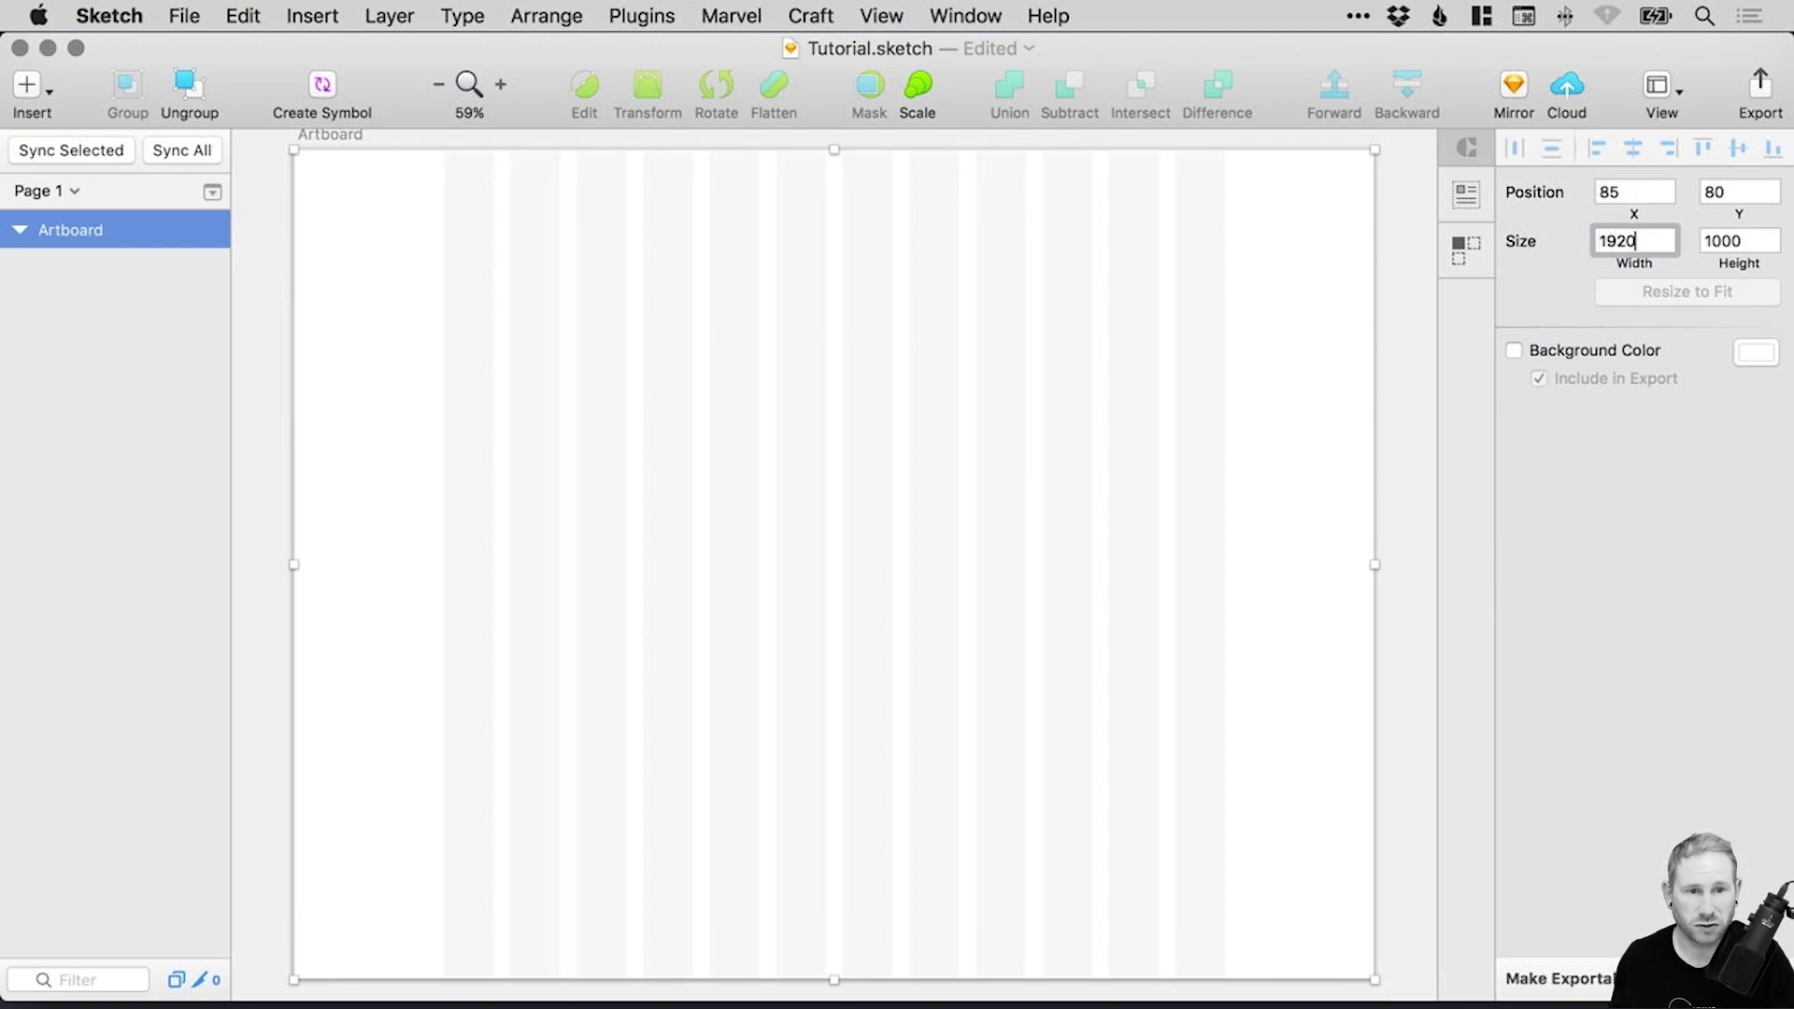
pyautogui.press('Return')
pyautogui.press('super+1')
pyautogui.click(992, 213)
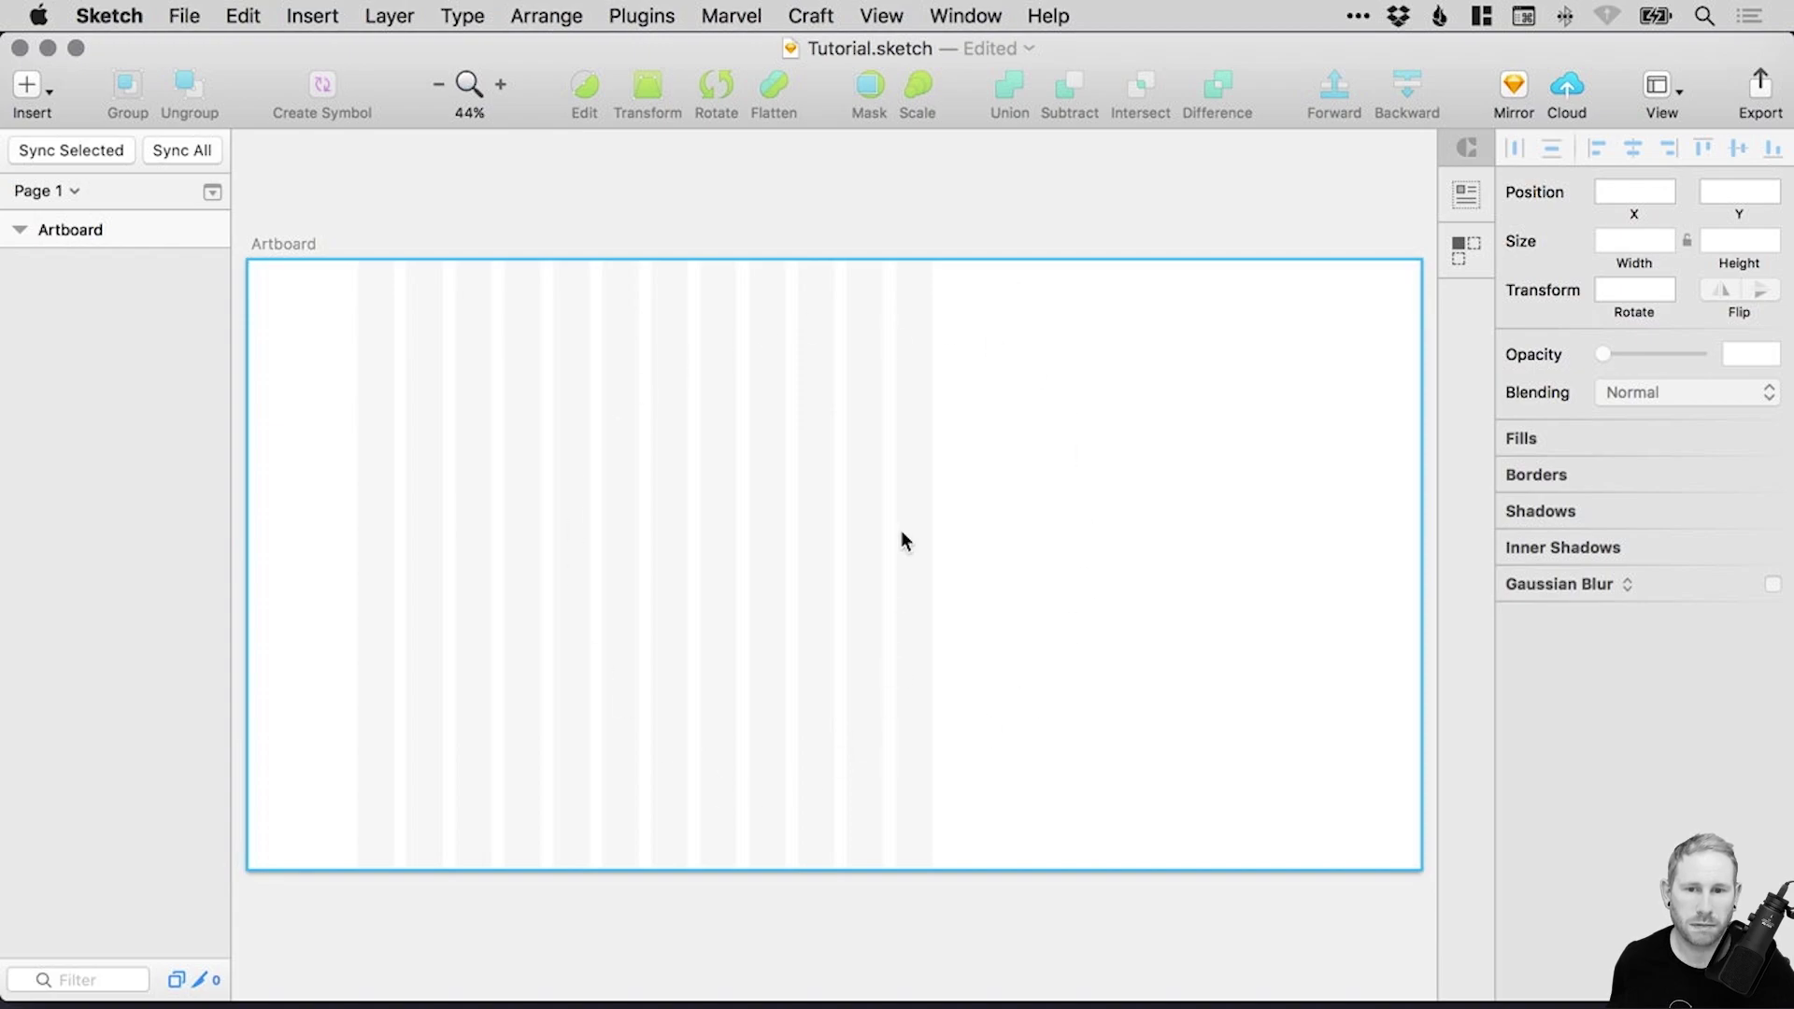
# Reopen Layout Settings and apply the centred 12-column grid to the 1920 px artboard.
pyautogui.click(1660, 90)
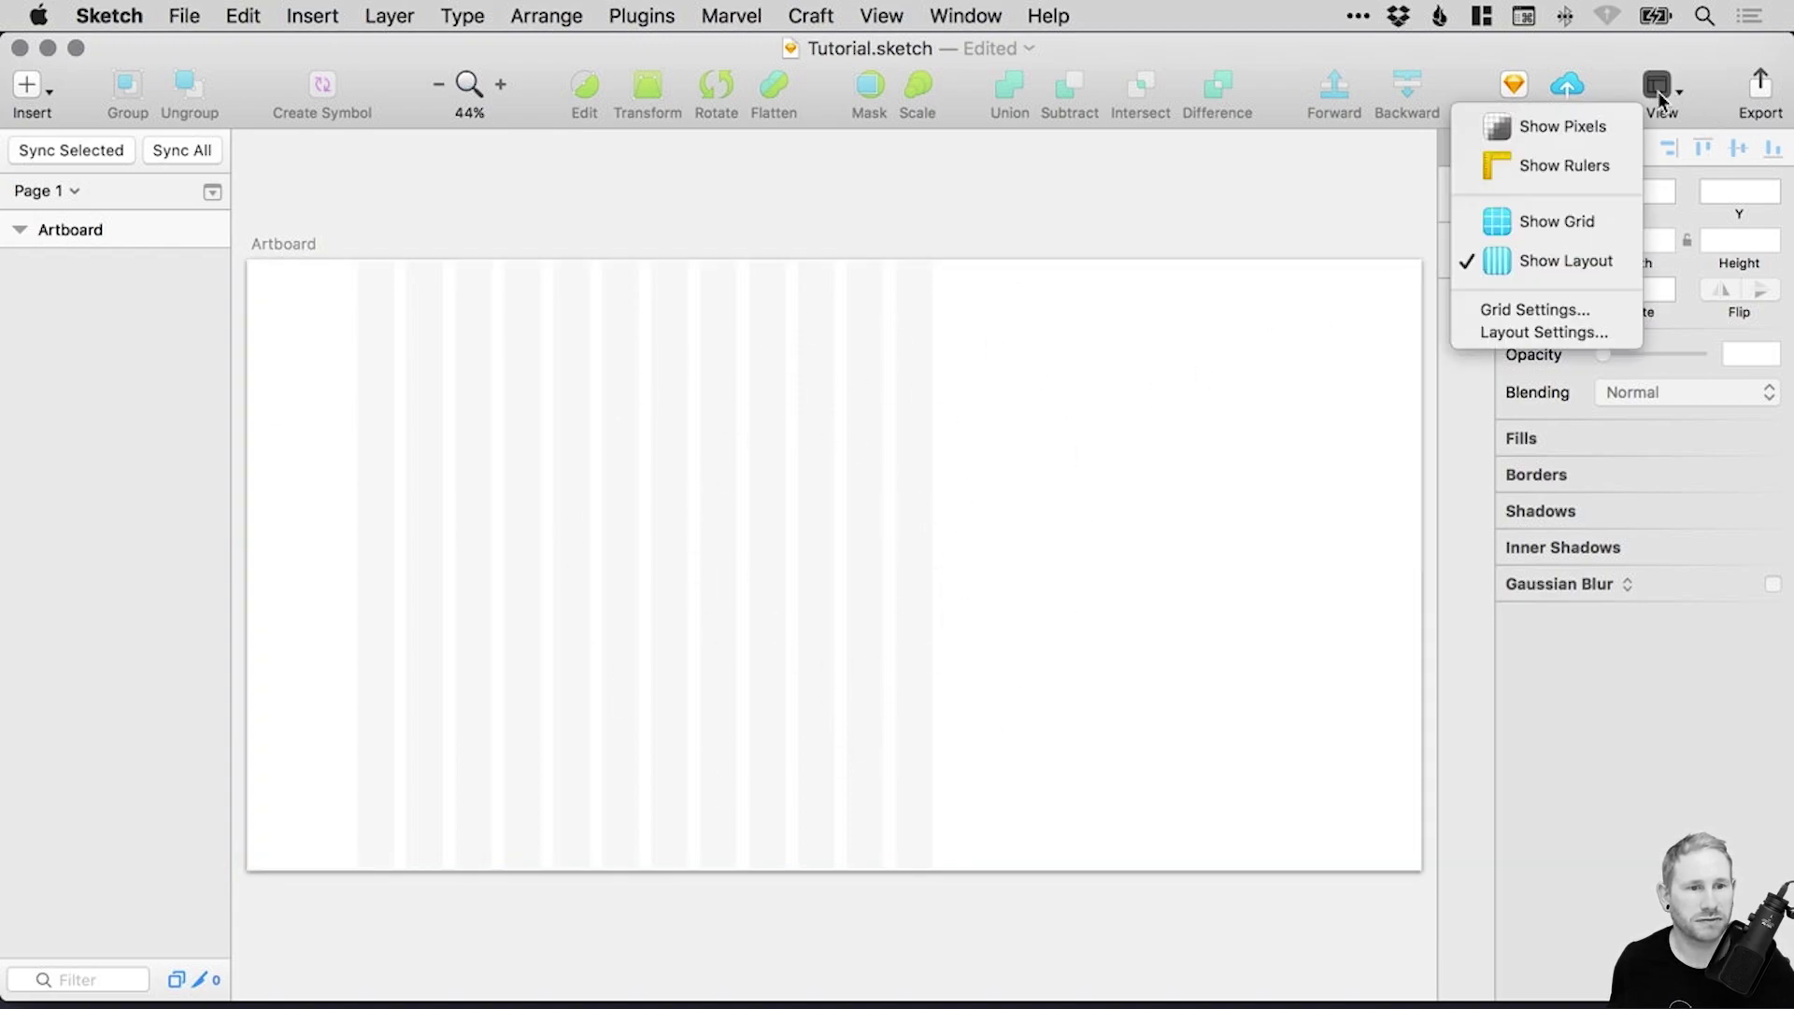
pyautogui.click(1545, 333)
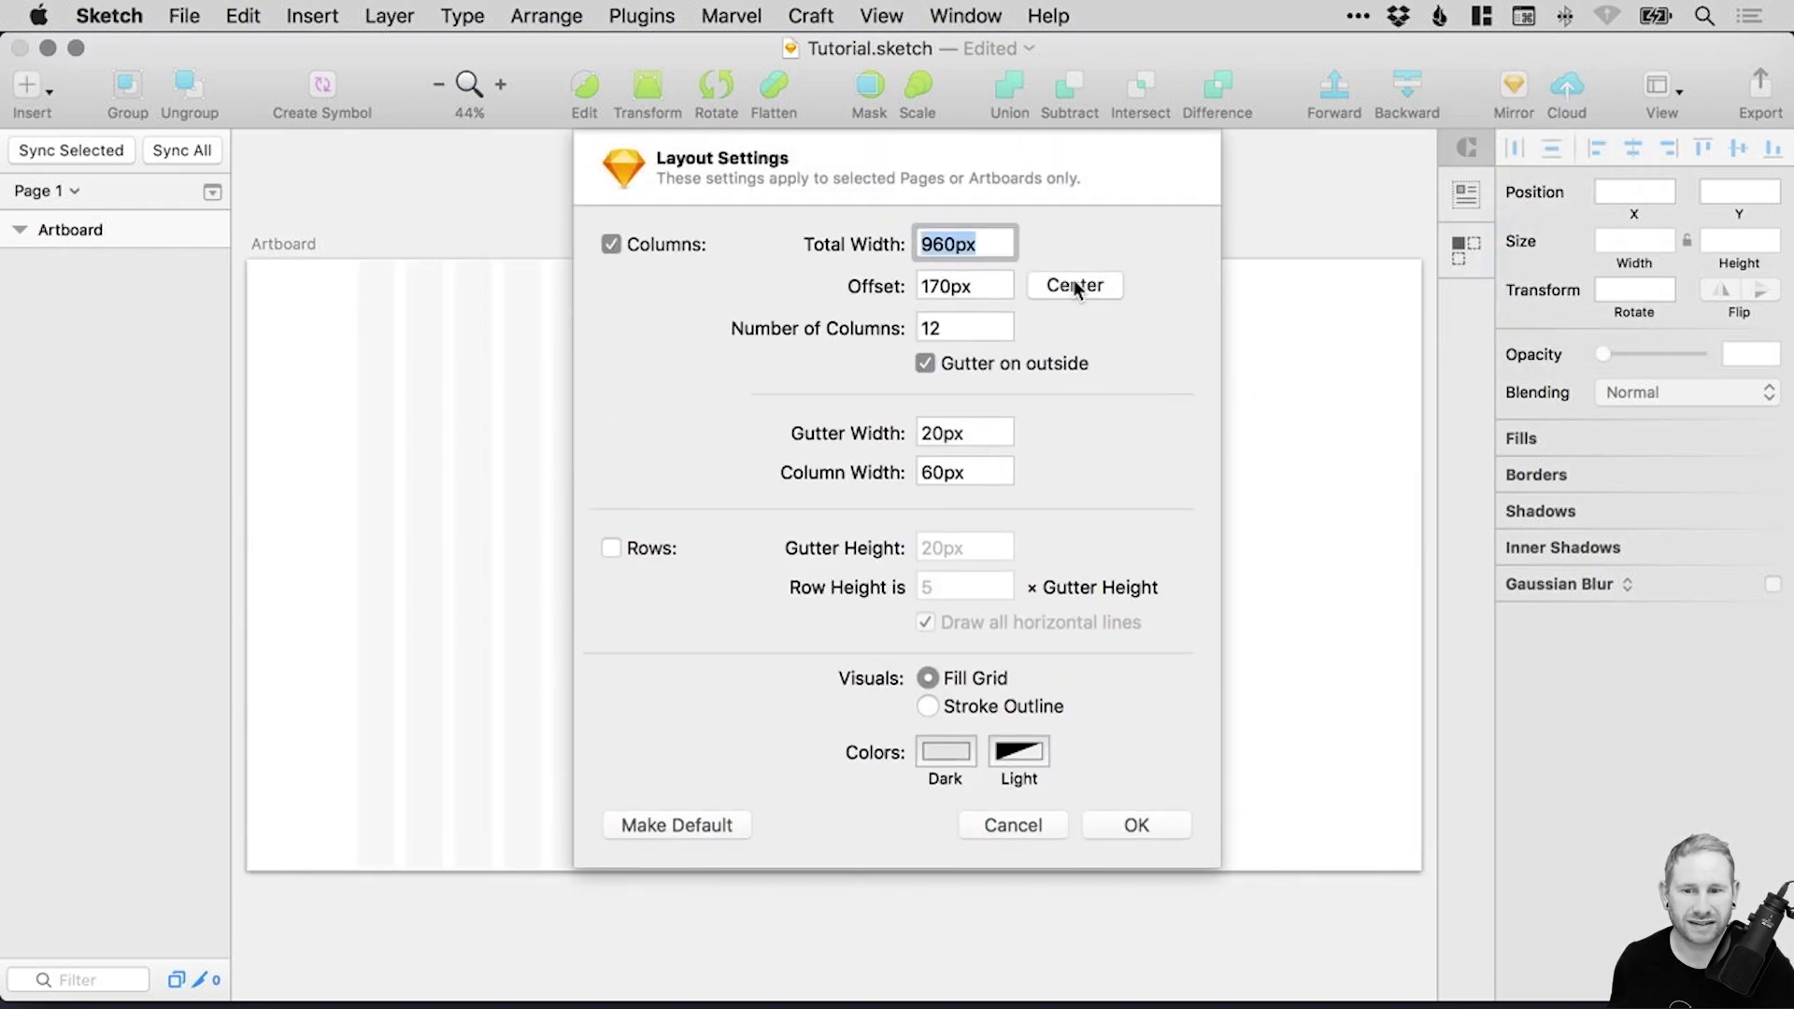
pyautogui.click(1150, 831)
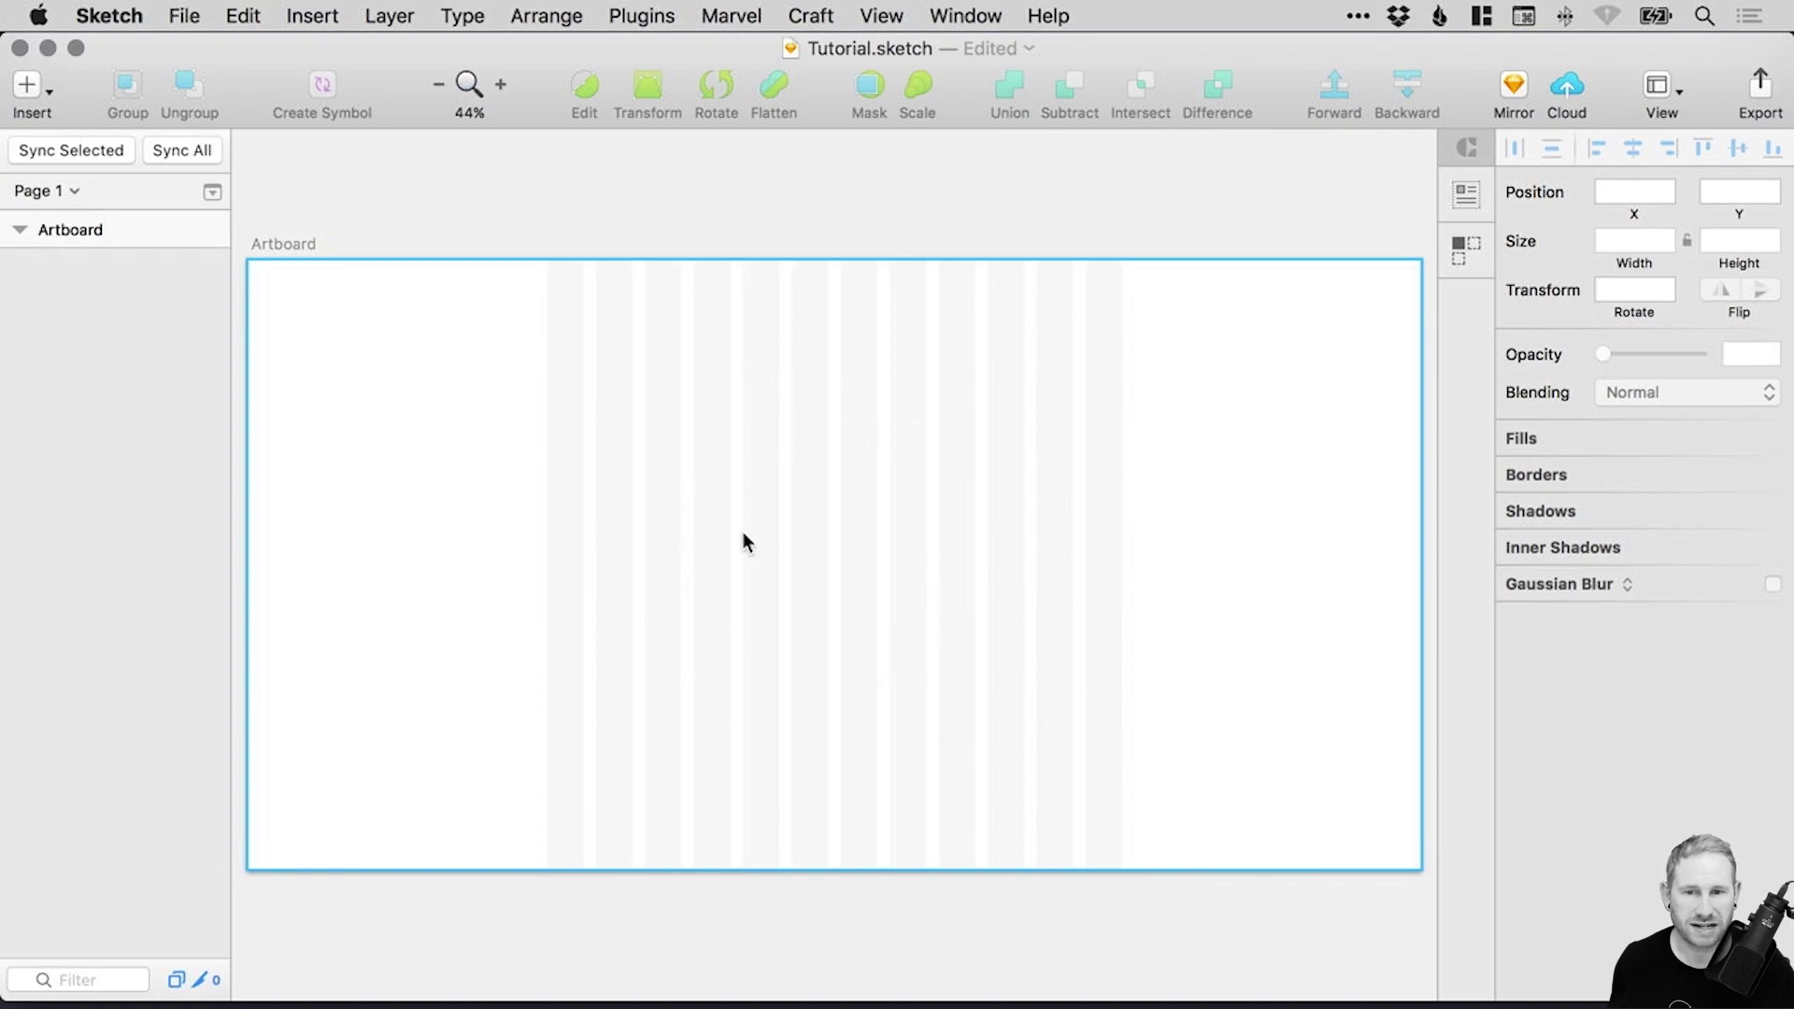
pyautogui.click(1397, 247)
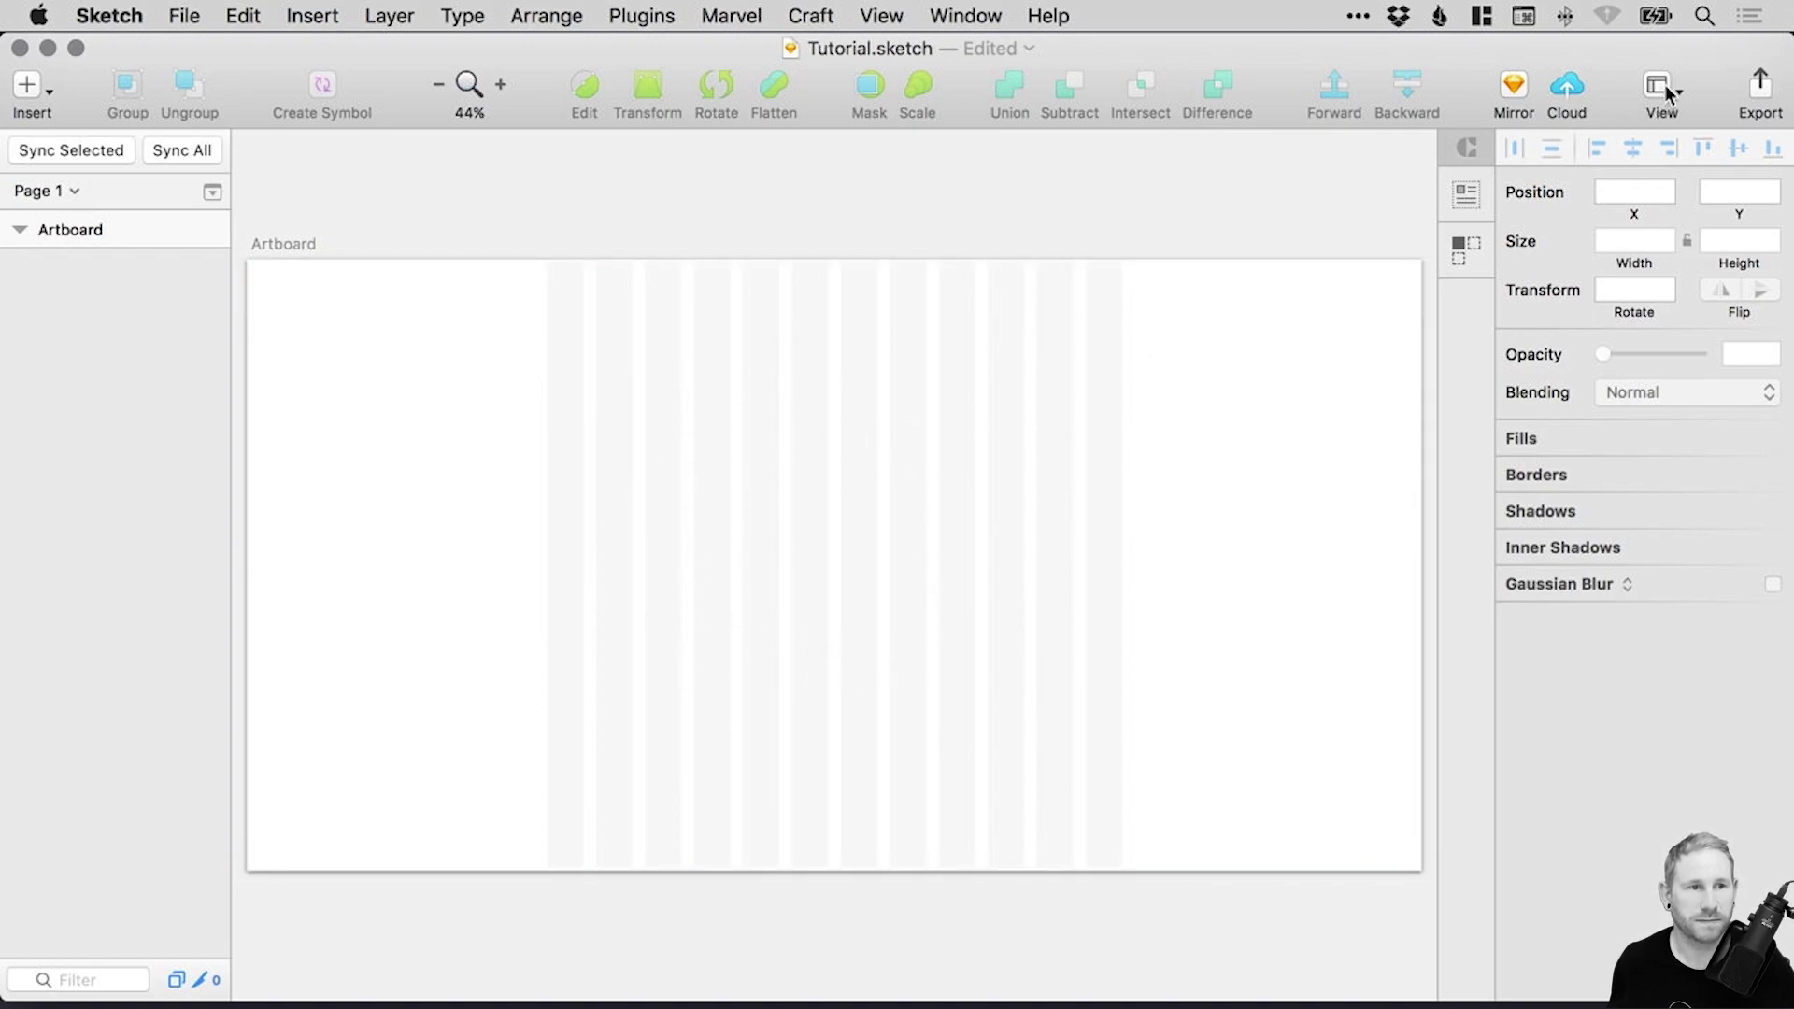
# Turn the layout grid display off and back on to refresh it.
pyautogui.click(1661, 90)
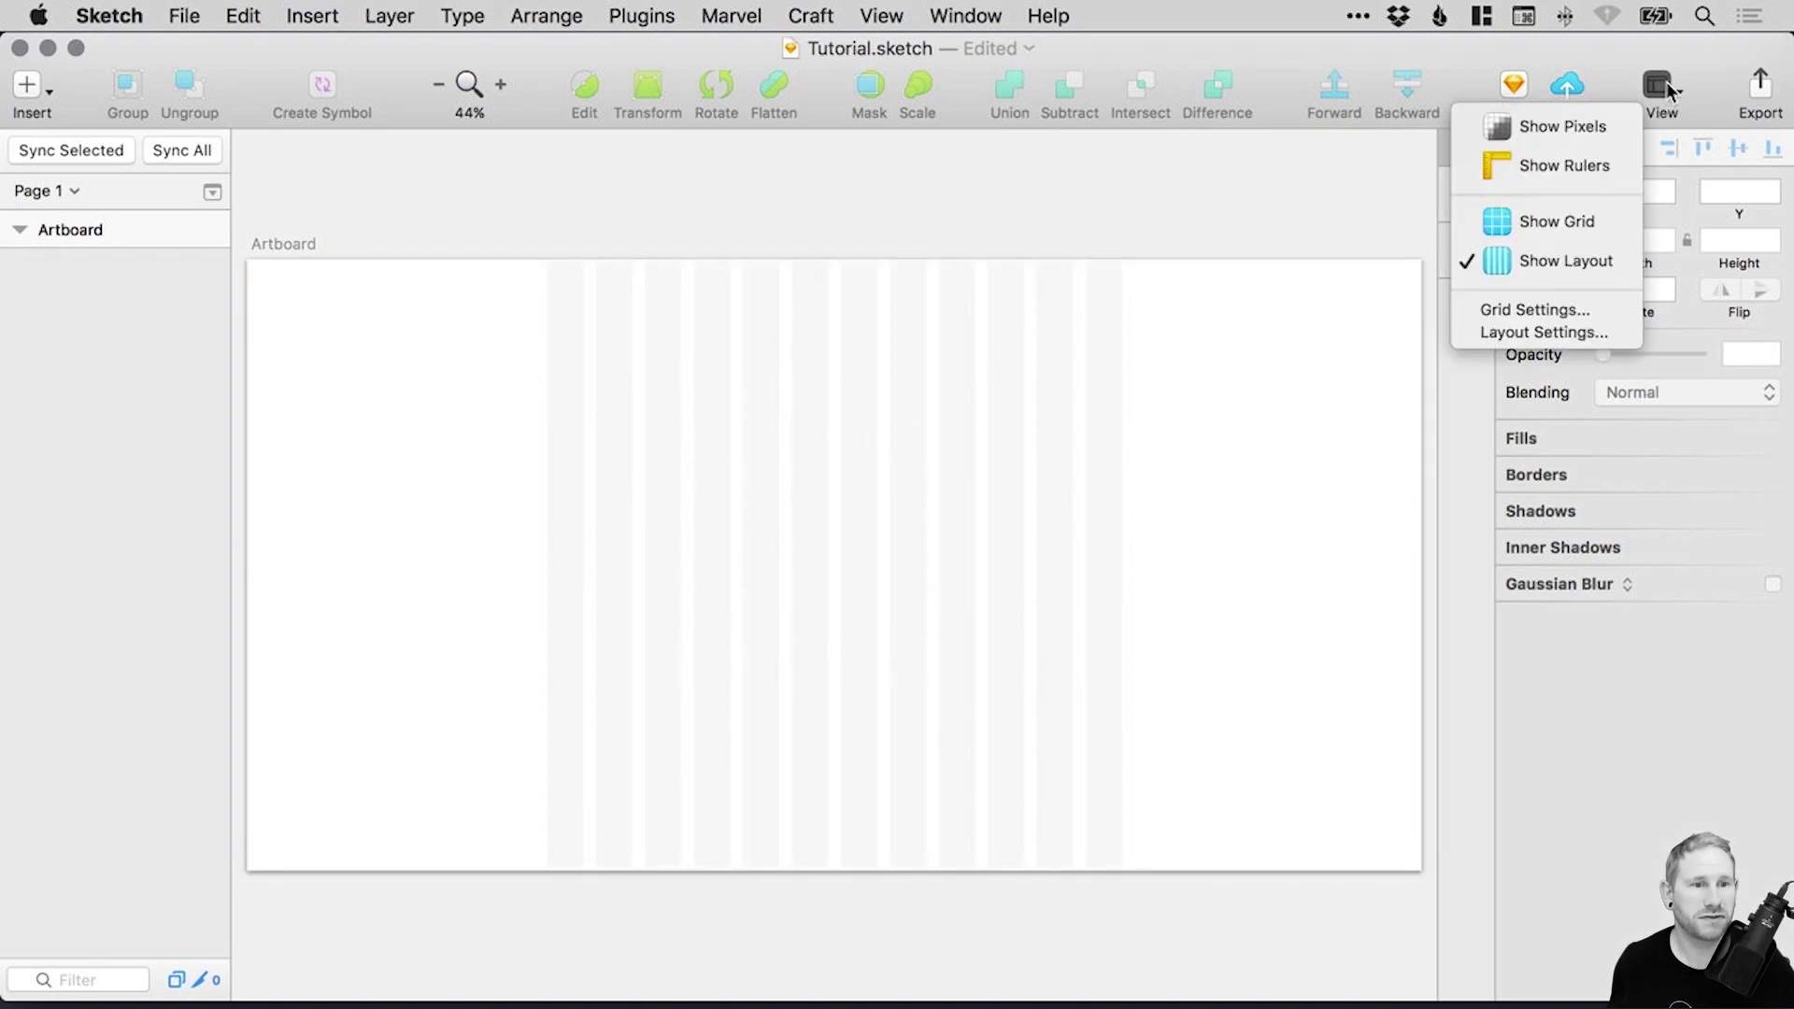
pyautogui.click(1567, 260)
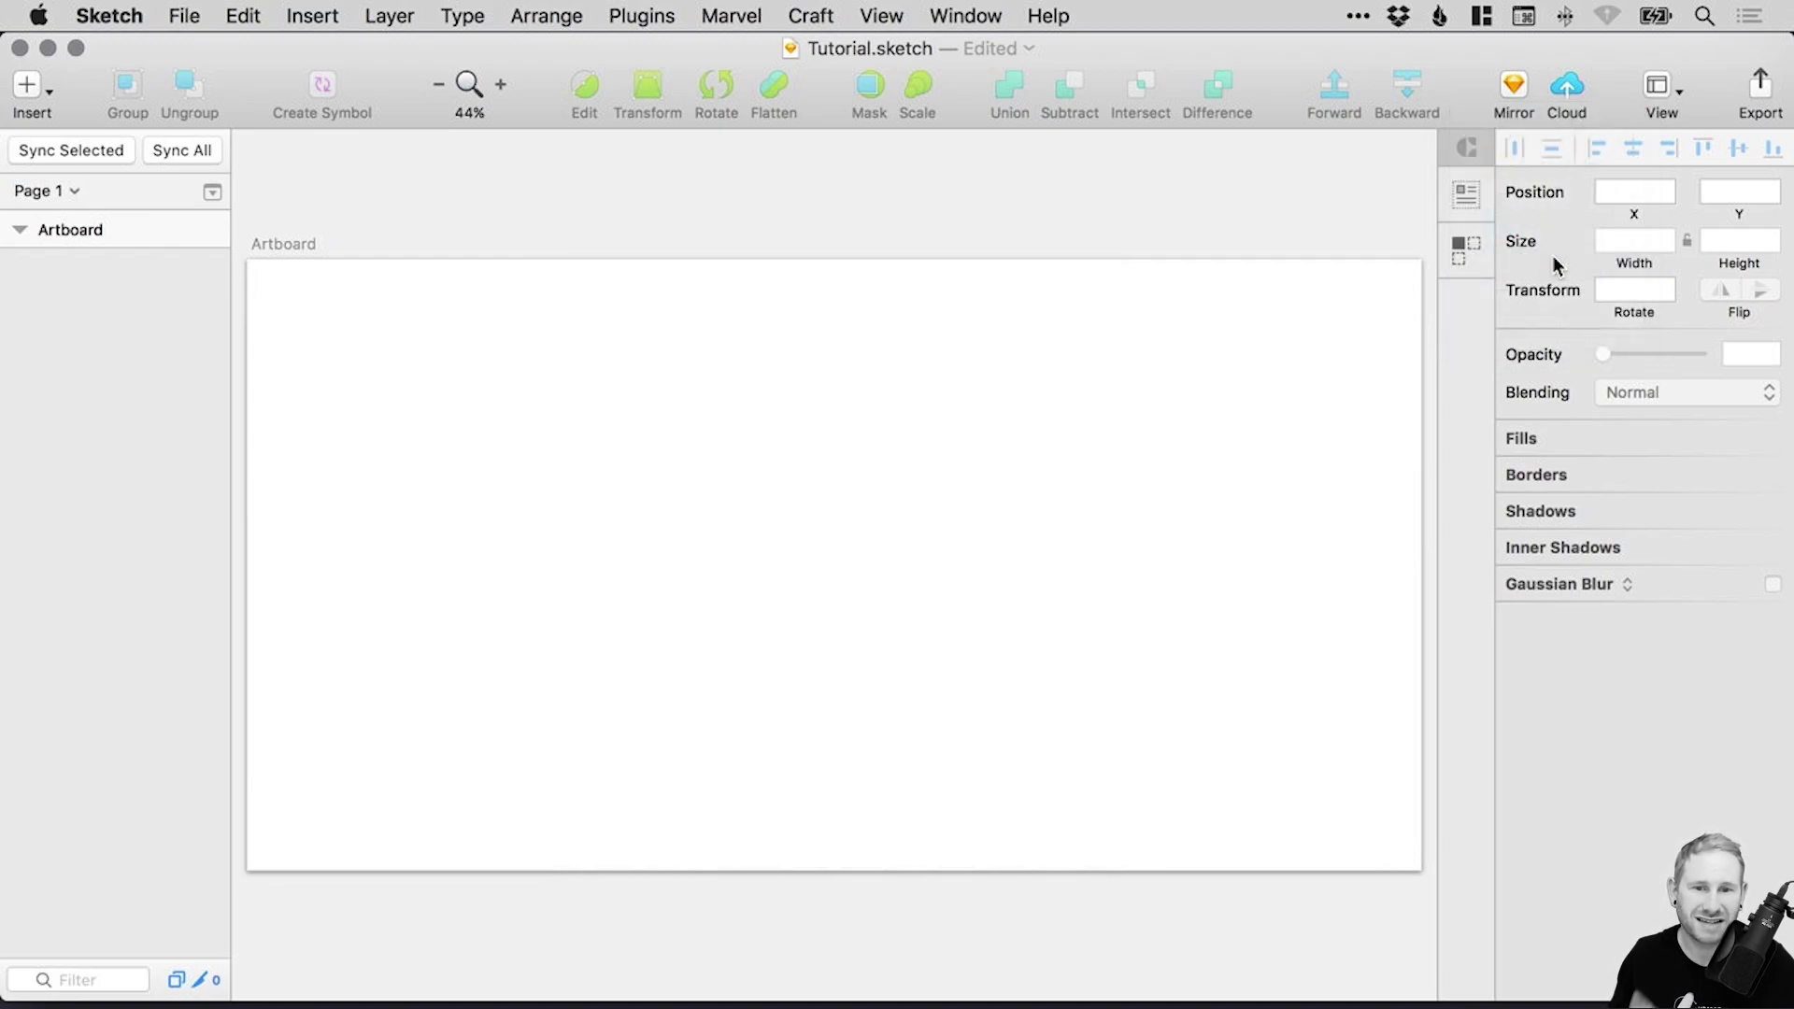
pyautogui.click(1655, 88)
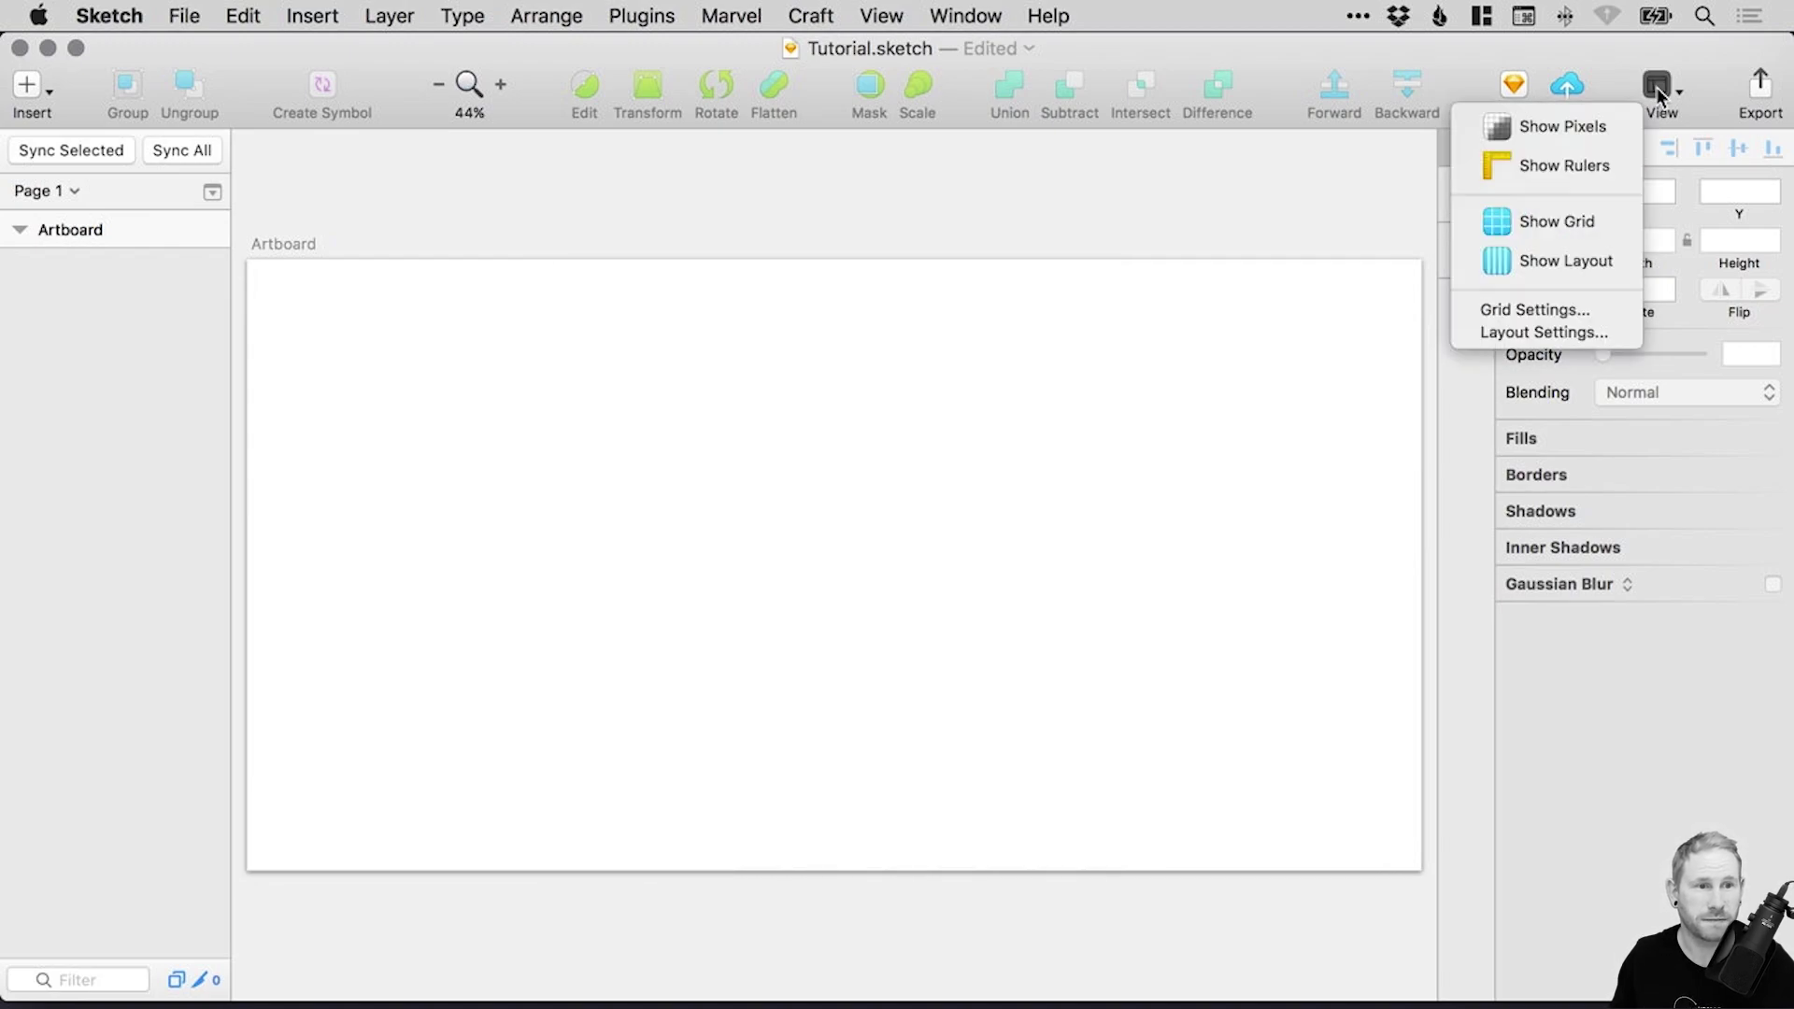
pyautogui.click(1567, 264)
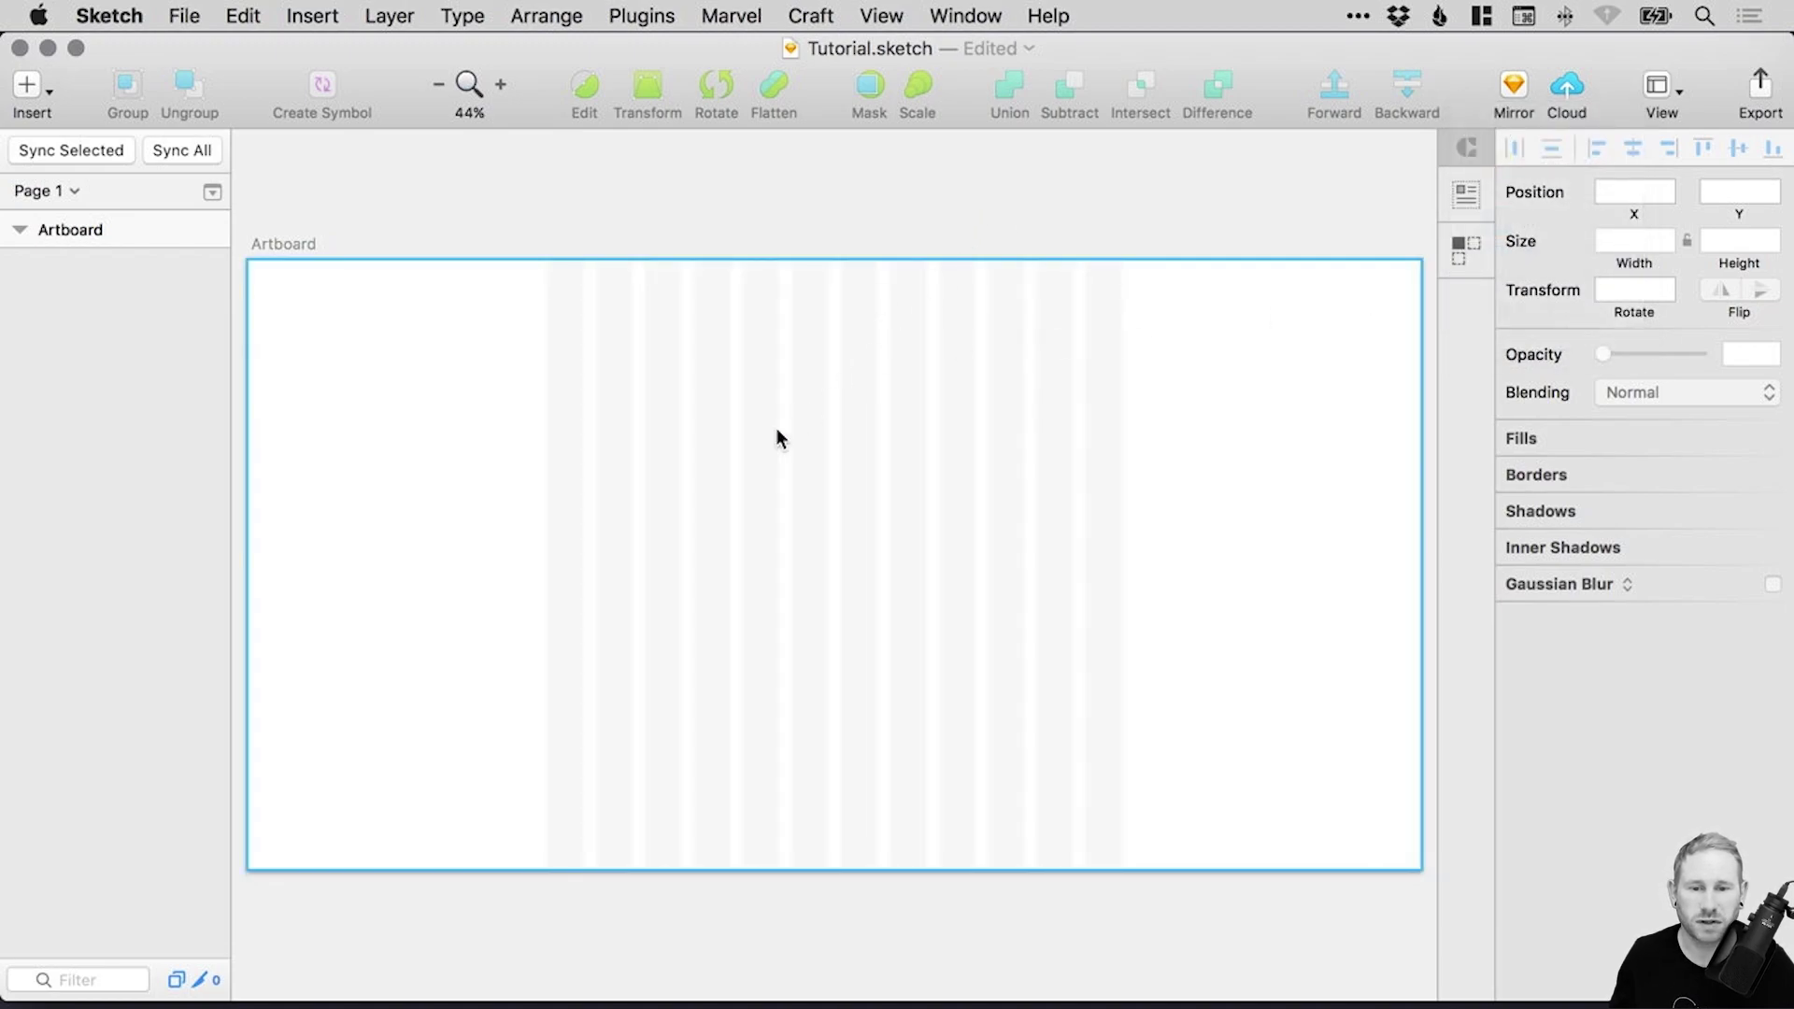